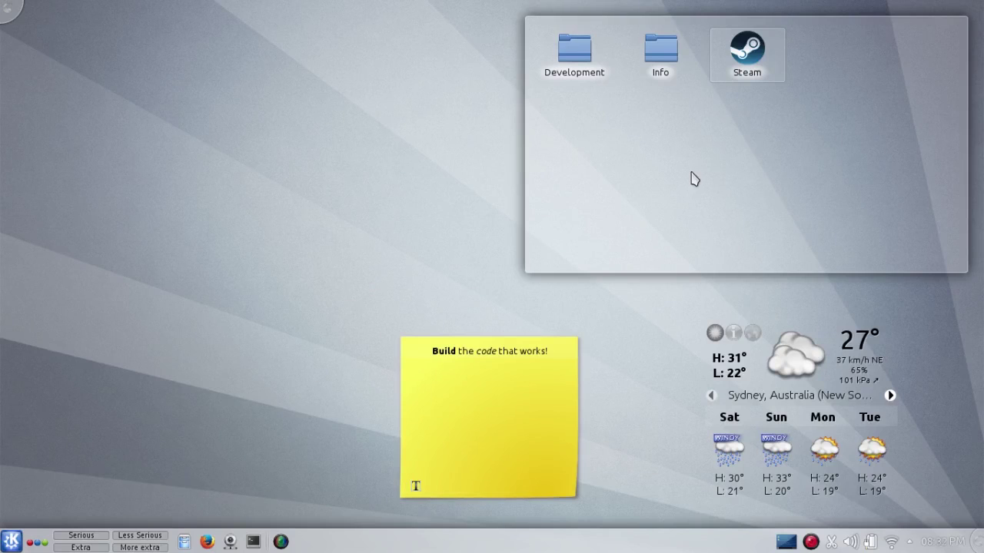
# Start Kate from the K launcher and snap its empty window to the left half
pyautogui.moveTo(691, 174)
pyautogui.click(12, 542)
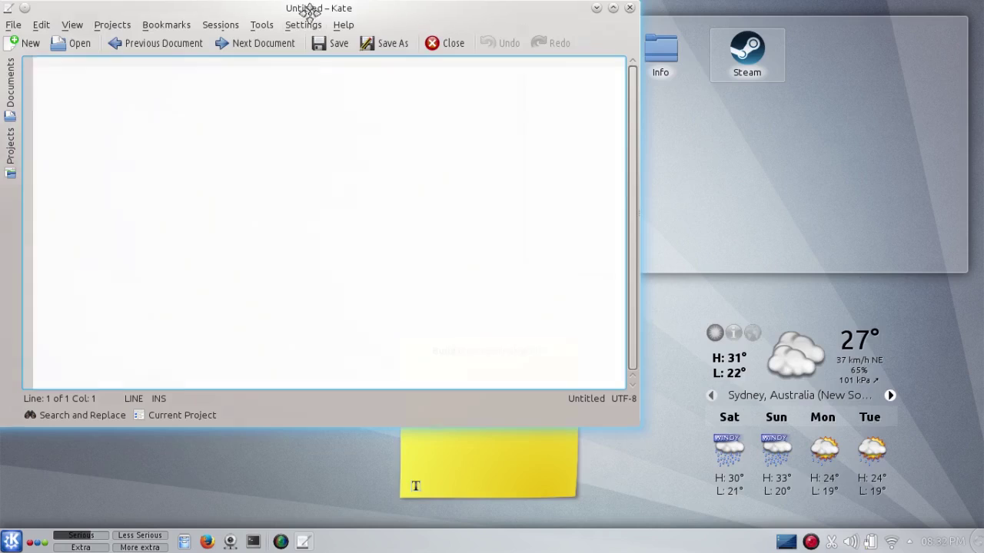
pyautogui.moveTo(309, 9); pyautogui.dragTo(3, 315)
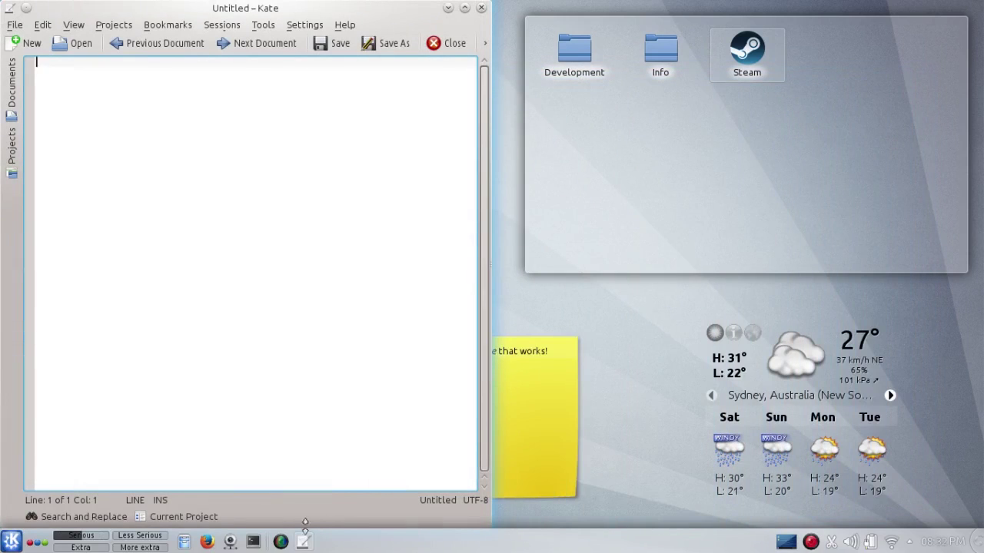
# Quarter-tile Konsole into the top-right corner and Kate into the bottom-right corner
pyautogui.click(253, 542)
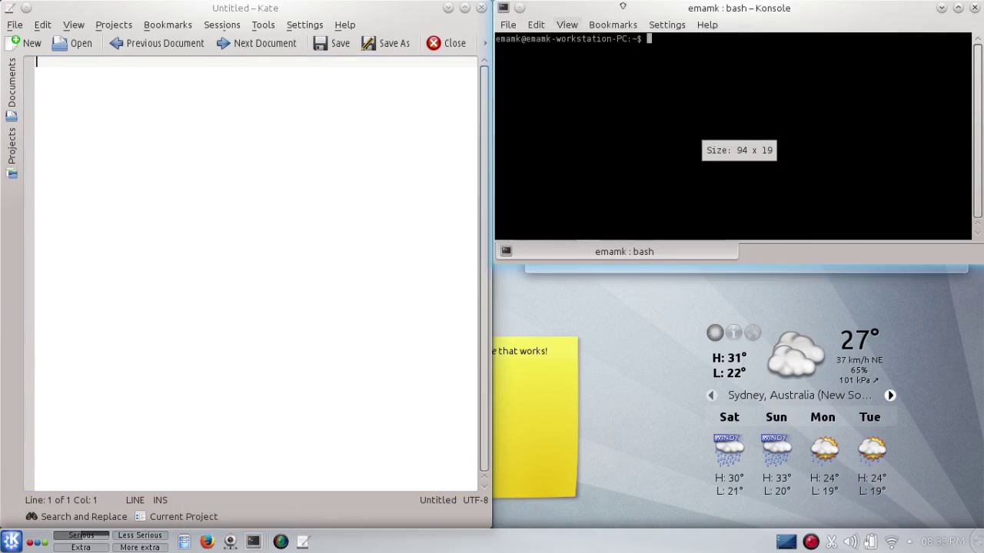
pyautogui.moveTo(642, 19); pyautogui.dragTo(982, 289)
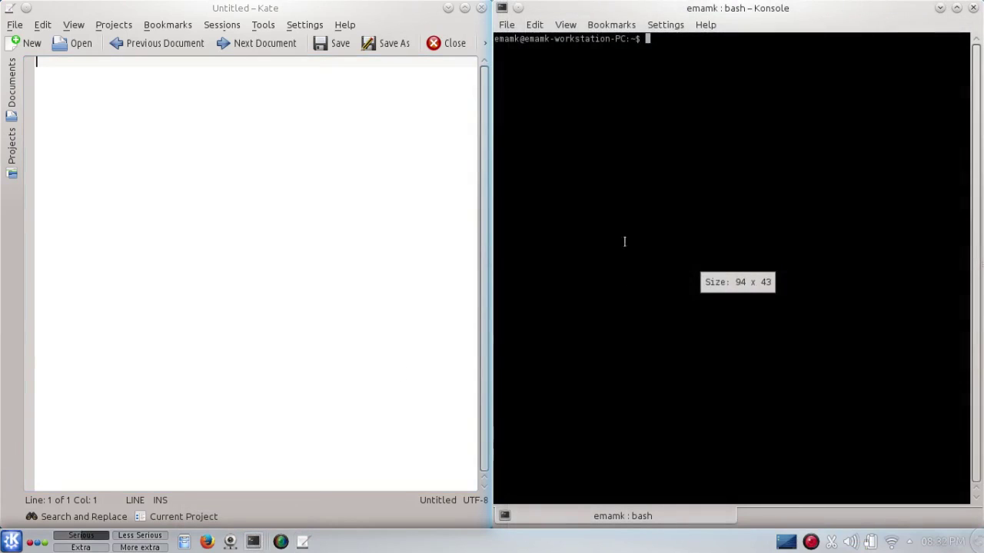
pyautogui.moveTo(694, 15); pyautogui.dragTo(983, 0)
pyautogui.moveTo(341, 18); pyautogui.dragTo(983, 552)
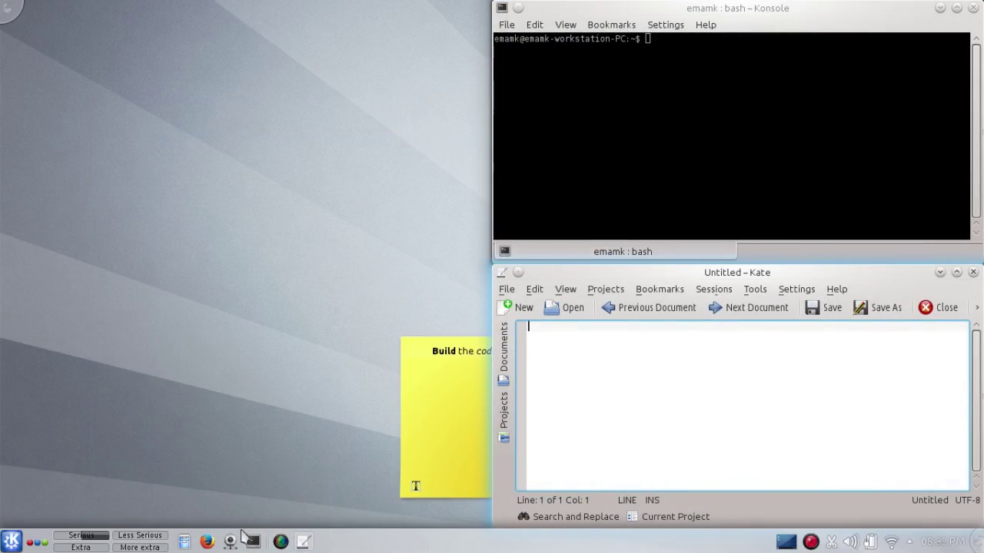
# Launch Dolphin and tile it into the bottom-left quarter
pyautogui.click(4, 541)
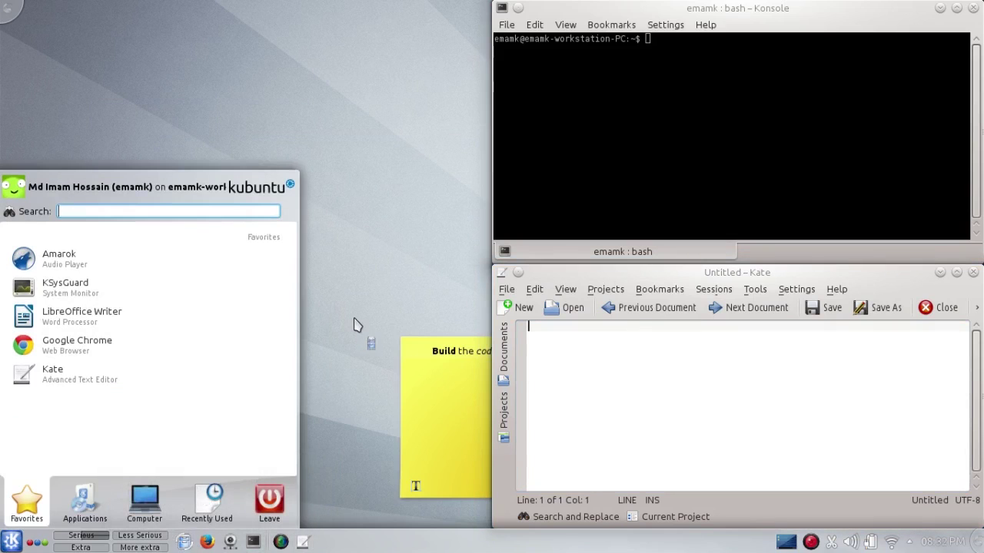
pyautogui.press('super+e')
pyautogui.moveTo(502, 7); pyautogui.dragTo(3, 496)
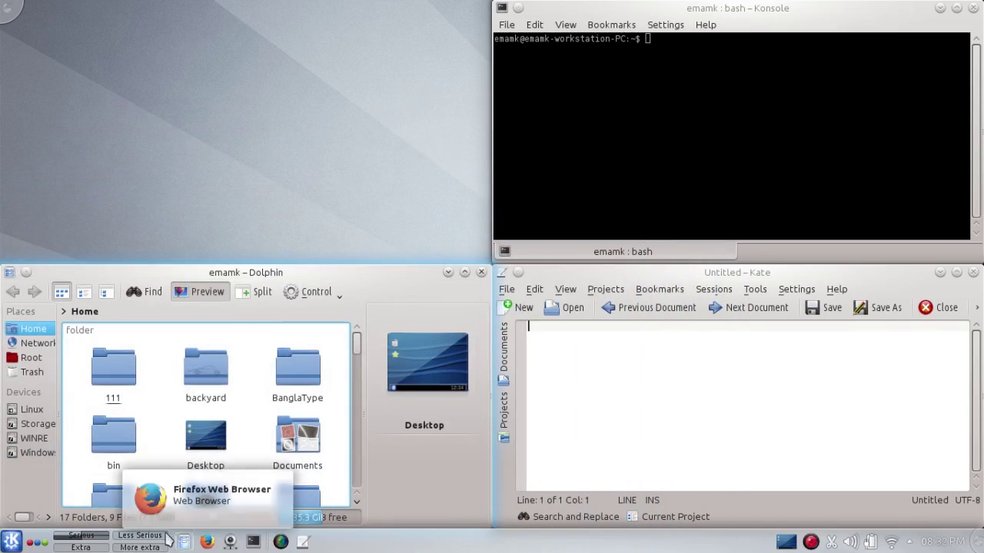
# Tile System Monitor top-left, re-tile Dolphin bottom-left, and pull Kate out of its tile
pyautogui.click(10, 542)
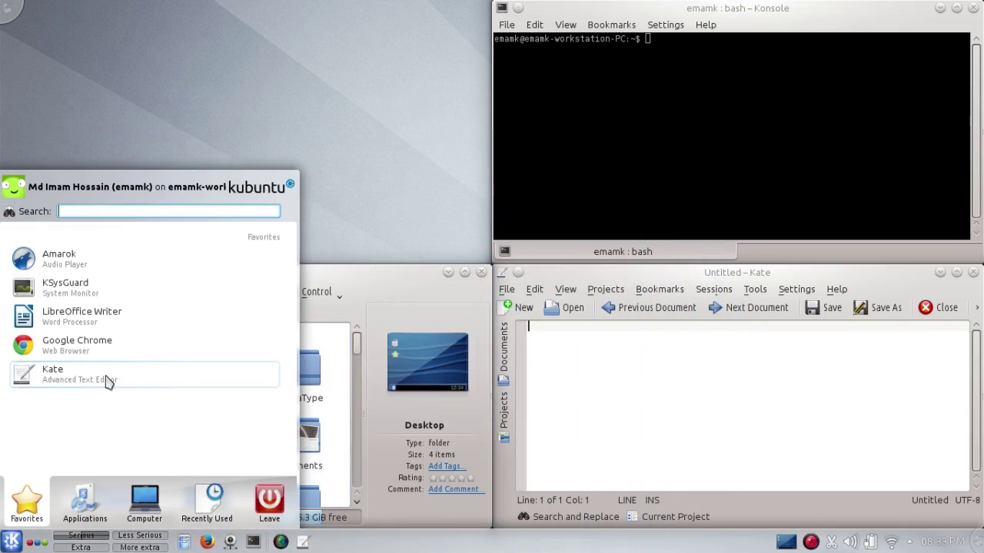
pyautogui.click(127, 299)
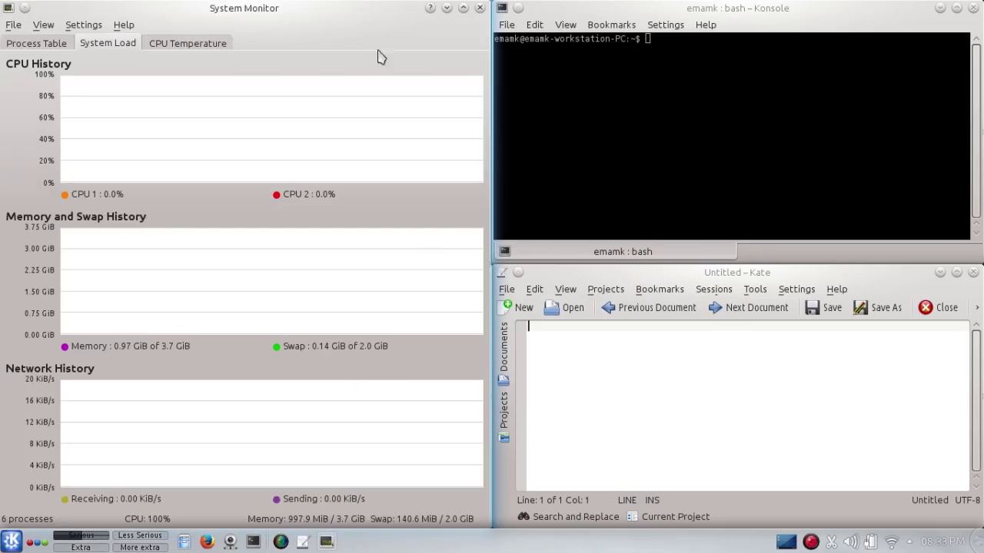
pyautogui.moveTo(327, 14); pyautogui.dragTo(2, 2)
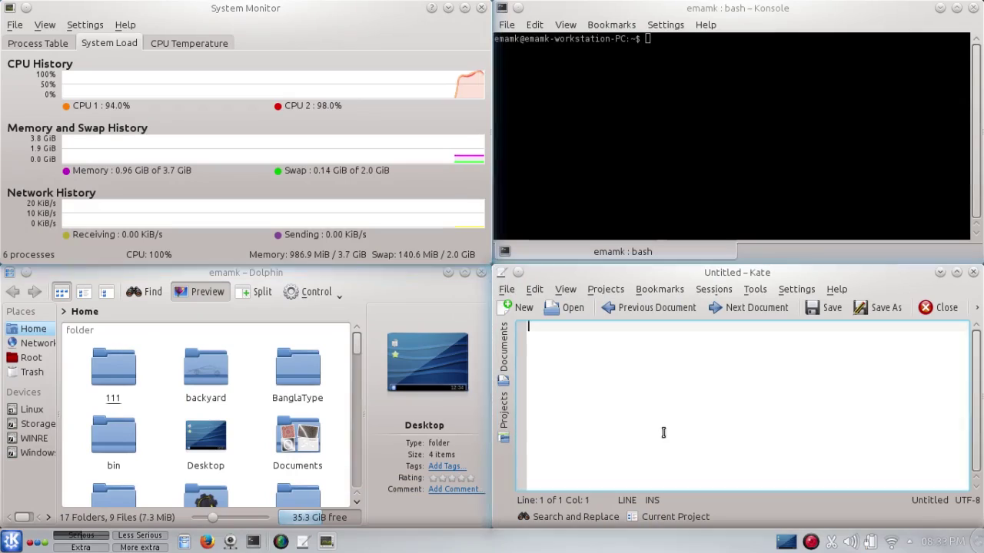
pyautogui.moveTo(336, 284); pyautogui.dragTo(3, 500)
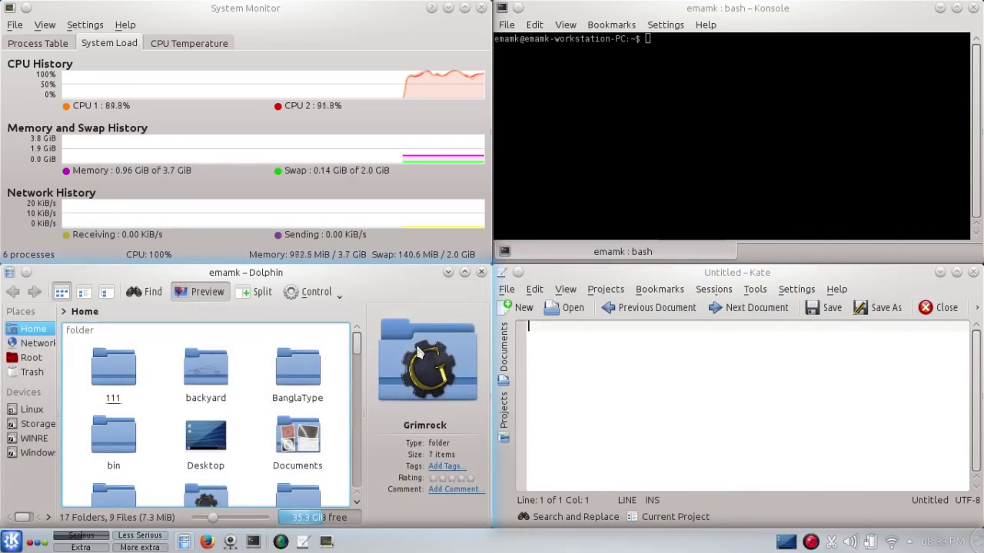
pyautogui.moveTo(382, 281); pyautogui.dragTo(3, 496)
pyautogui.moveTo(659, 289); pyautogui.dragTo(481, 206)
# Close Kate and System Monitor, moving Konsole toward the screen centre
pyautogui.click(875, 191)
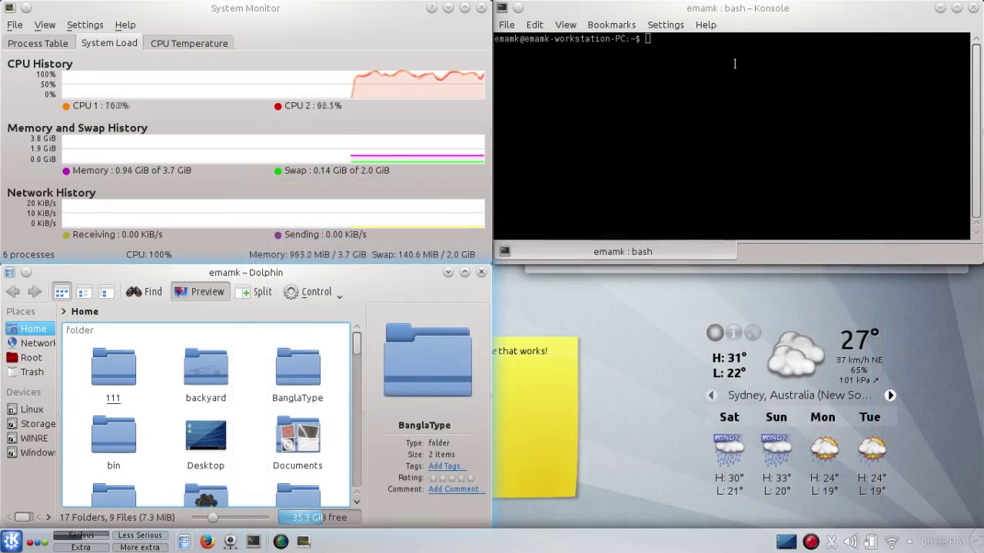
pyautogui.moveTo(706, 17); pyautogui.dragTo(684, 270)
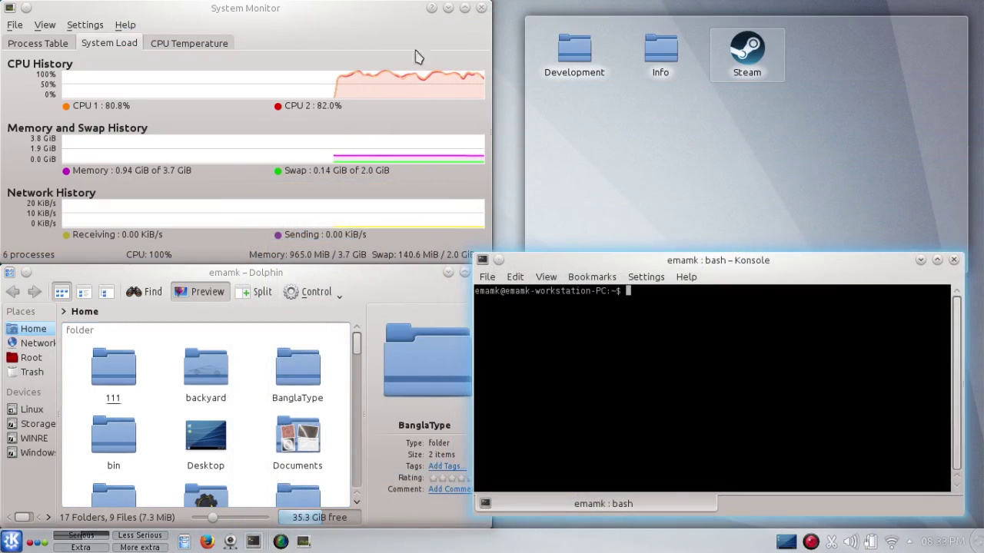
pyautogui.click(481, 8)
# Shuffle Dolphin and Konsole between tiles, then close Konsole and Dolphin
pyautogui.moveTo(402, 262); pyautogui.dragTo(4, 36)
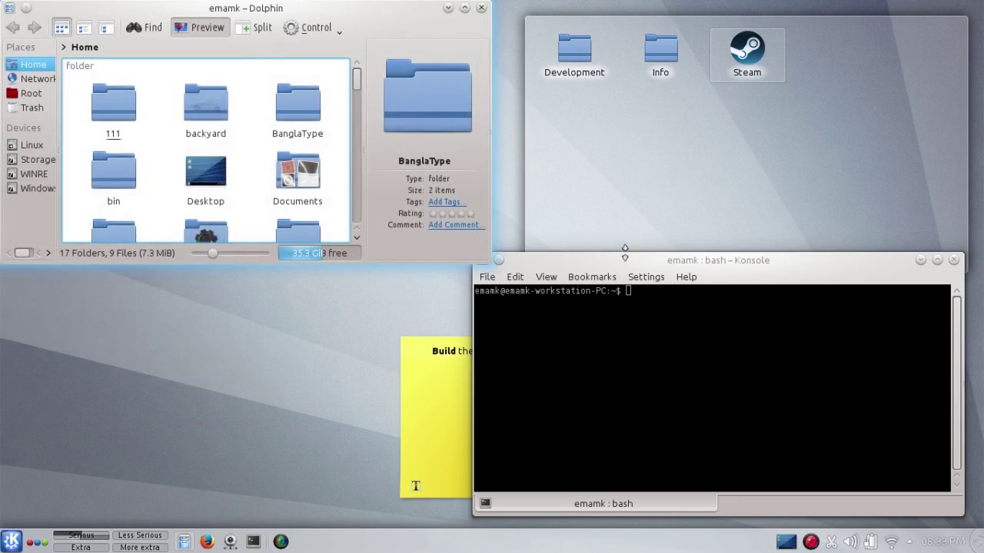
pyautogui.moveTo(625, 254); pyautogui.dragTo(4, 476)
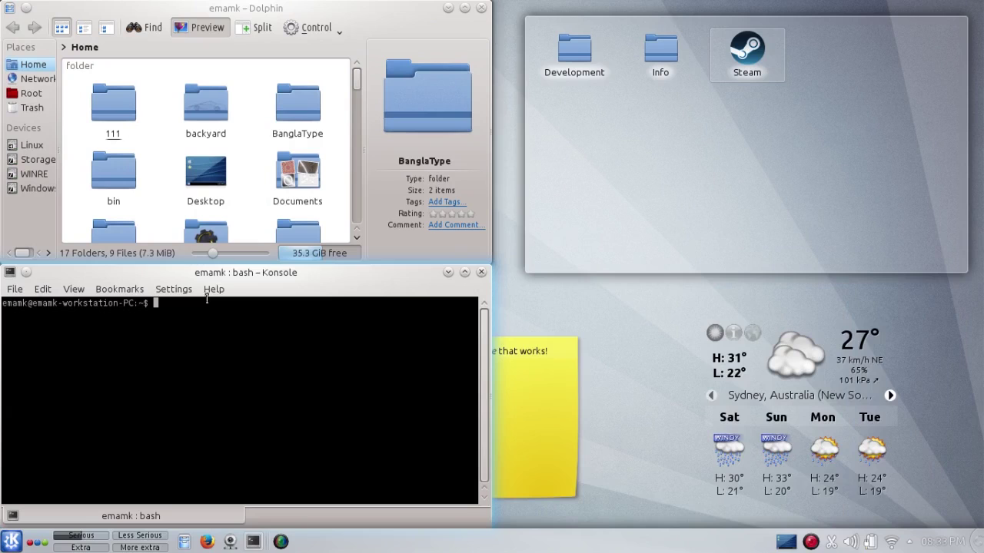
pyautogui.moveTo(206, 274); pyautogui.dragTo(676, 218)
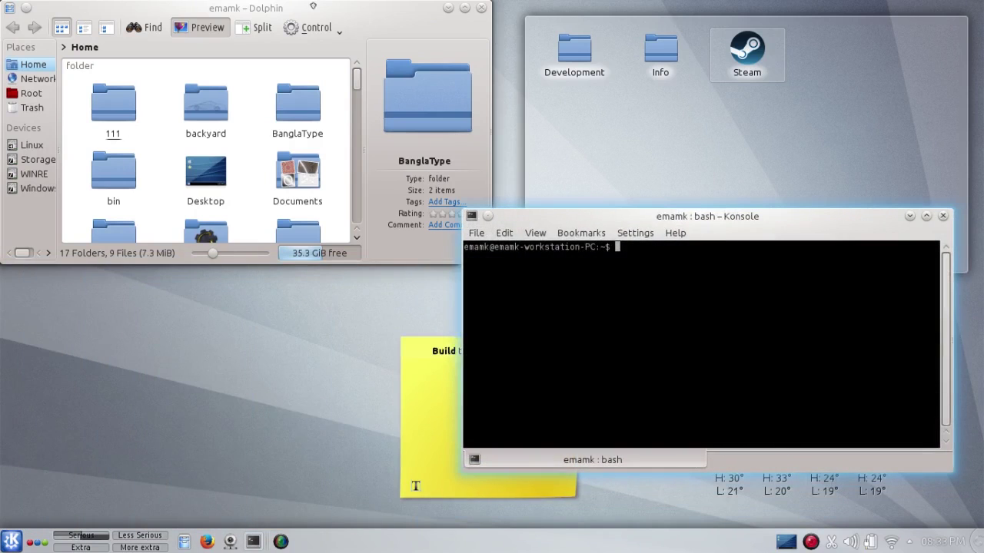
pyautogui.moveTo(313, 8); pyautogui.dragTo(392, 116)
pyautogui.click(953, 281)
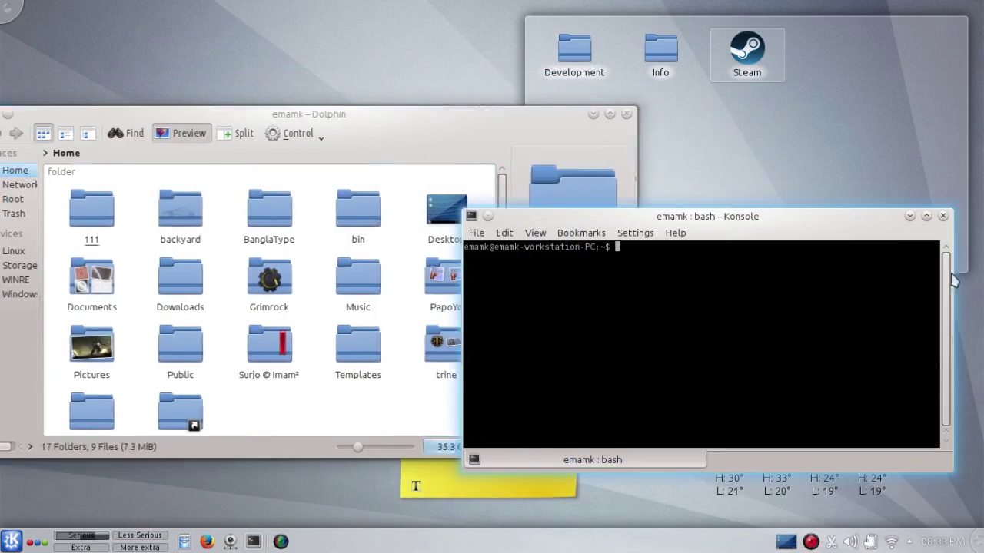
pyautogui.click(942, 216)
pyautogui.click(700, 116)
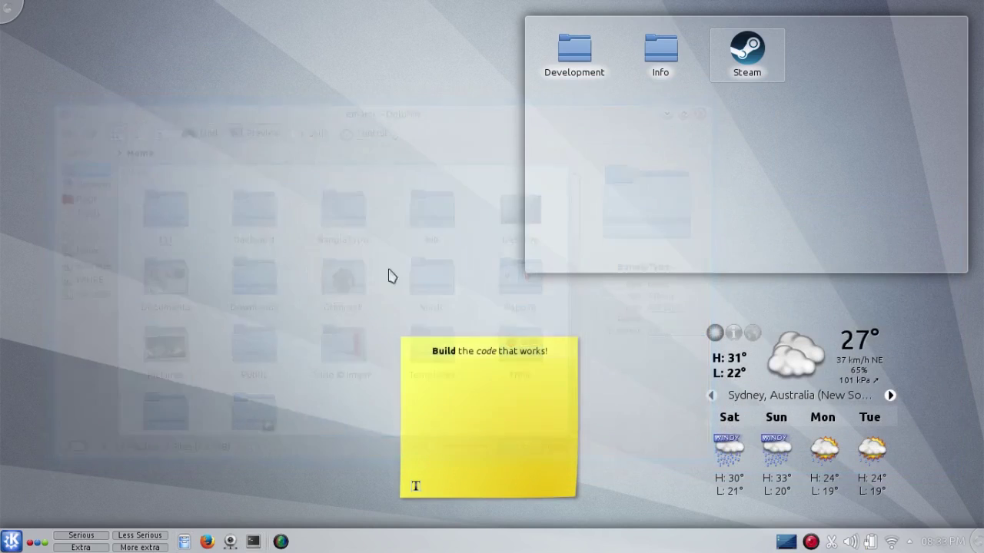
# Open func.c from the Development/C folder in Kate, then close Dolphin
pyautogui.click(586, 60)
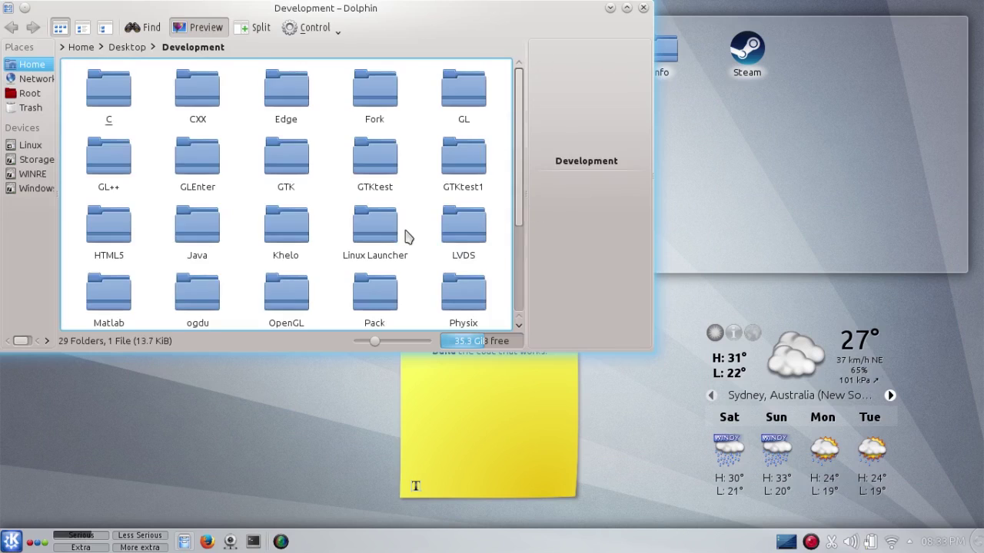
pyautogui.click(111, 100)
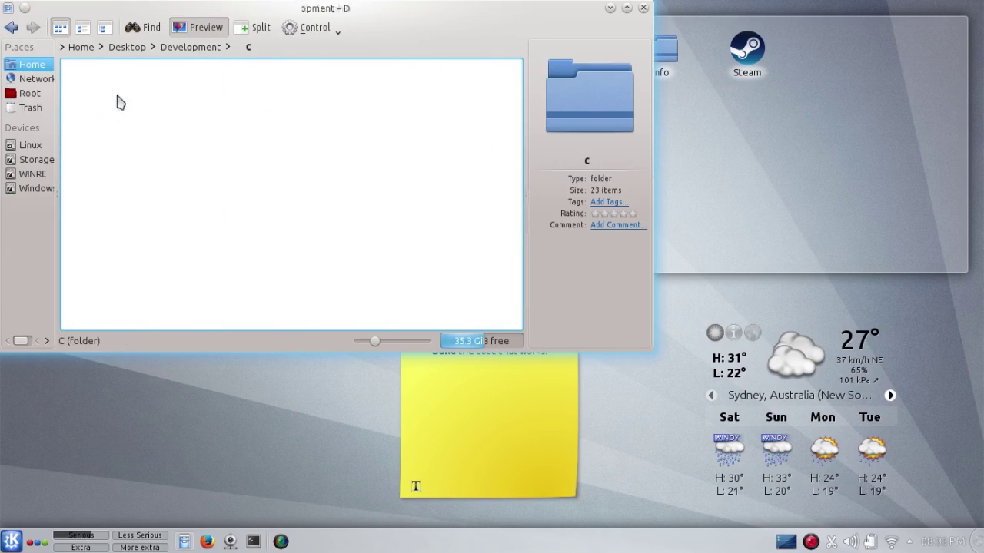
pyautogui.click(376, 100)
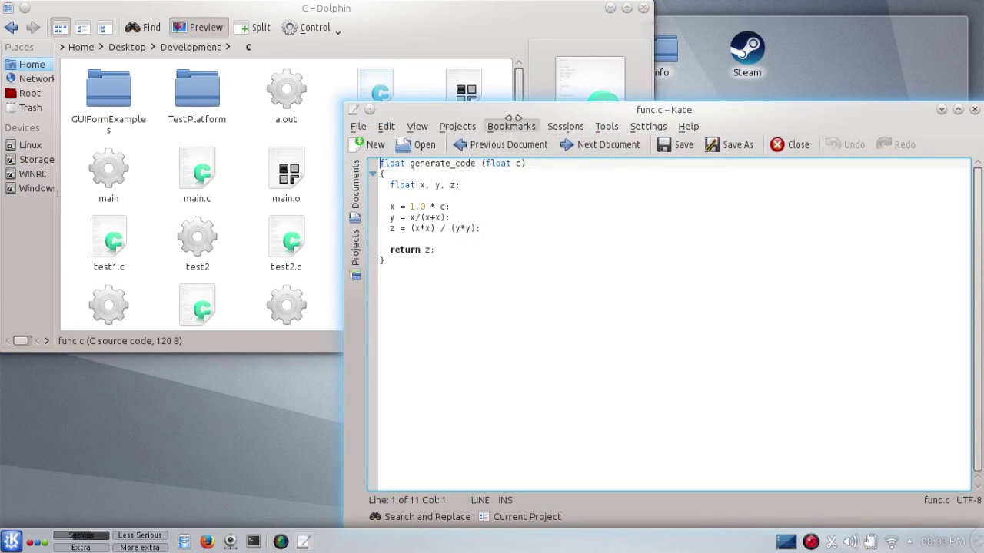
pyautogui.moveTo(550, 110); pyautogui.dragTo(537, 60)
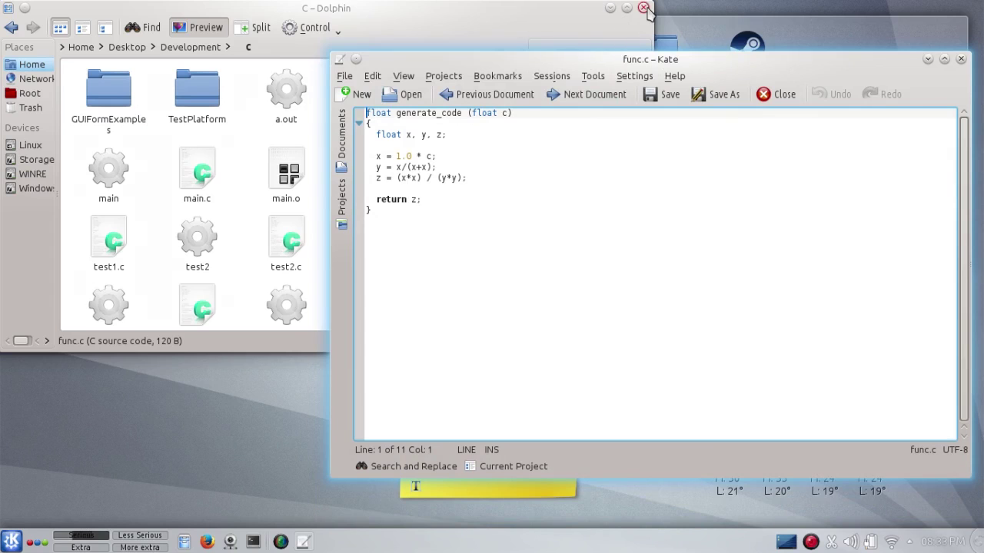
pyautogui.click(646, 10)
# Set the Kate window to Keep Above Others and launch a new Konsole window
pyautogui.moveTo(563, 63); pyautogui.dragTo(507, 77)
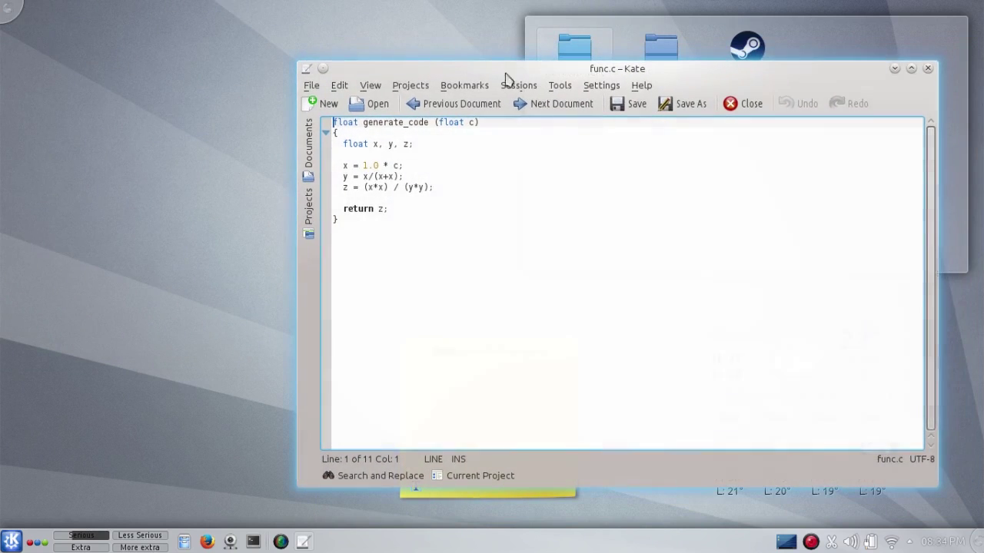
pyautogui.rightClick(387, 75)
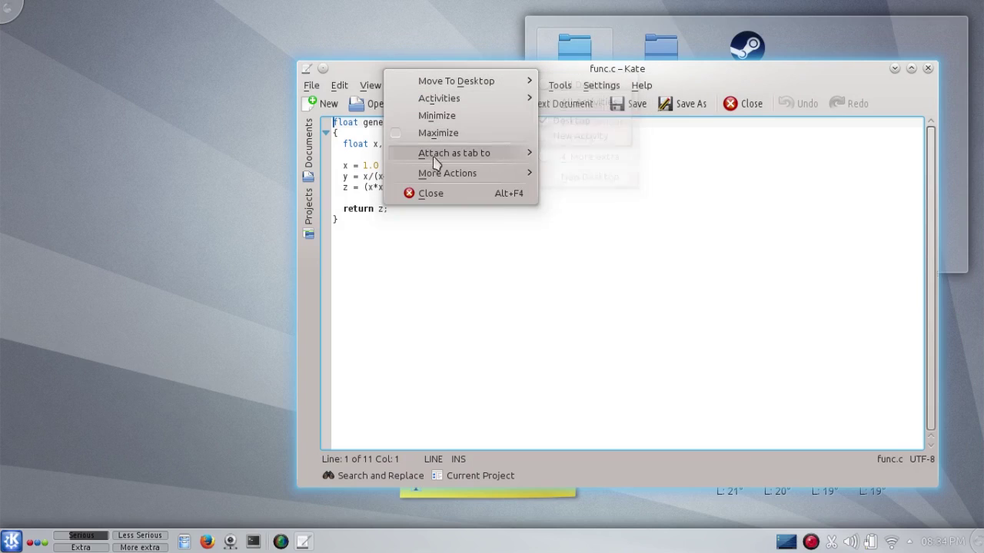
pyautogui.moveTo(431, 183)
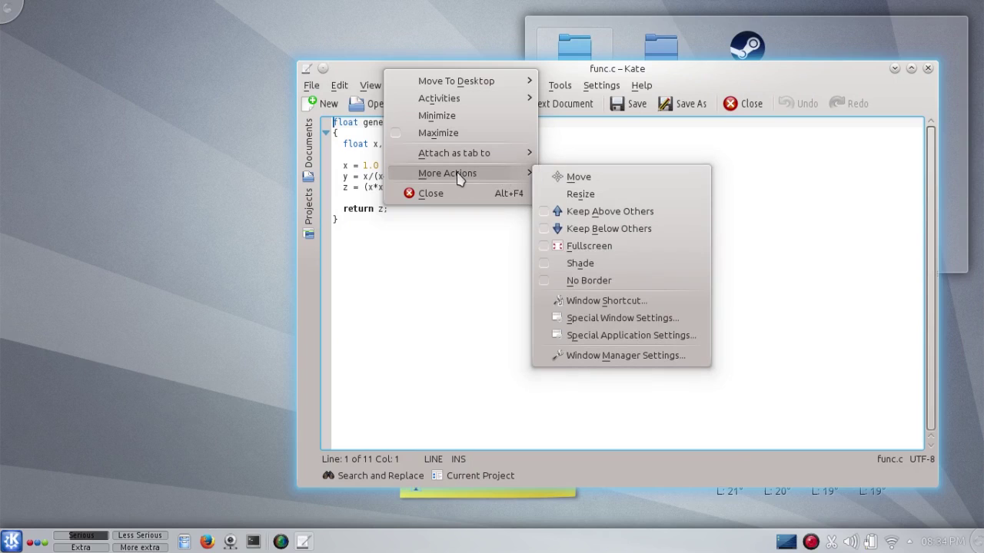
pyautogui.click(652, 213)
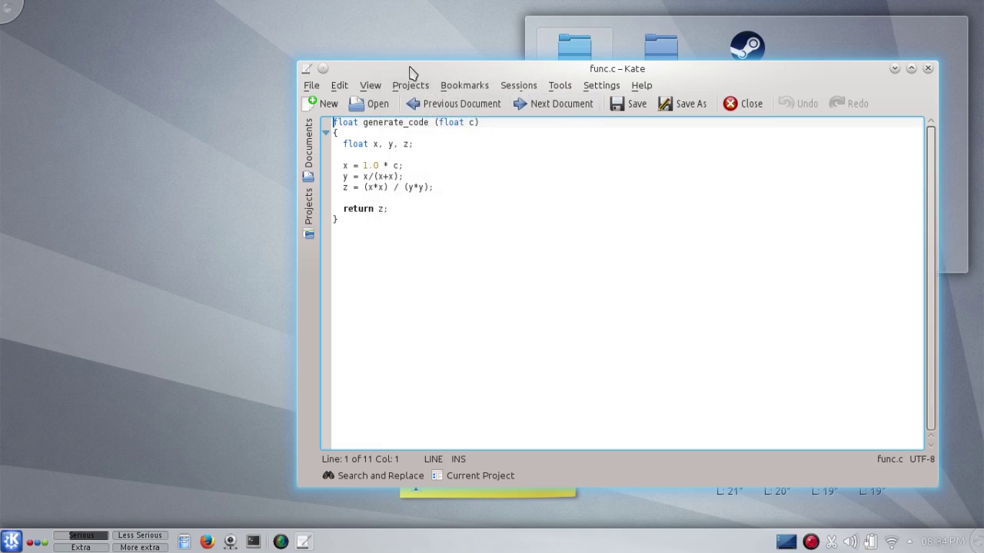
pyautogui.click(259, 427)
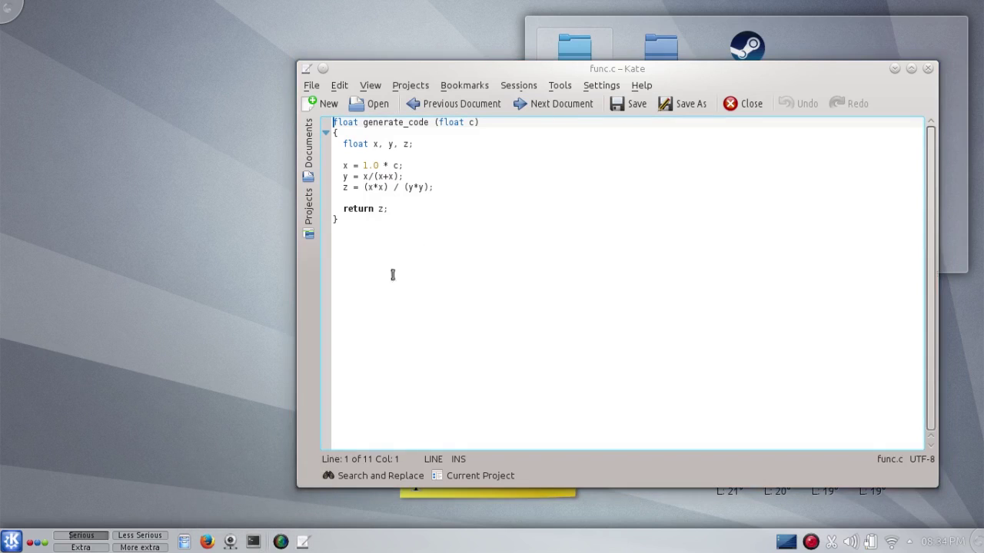
# Rearrange Kate and Konsole, close Konsole, and leave Kate in the upper right
pyautogui.click(253, 544)
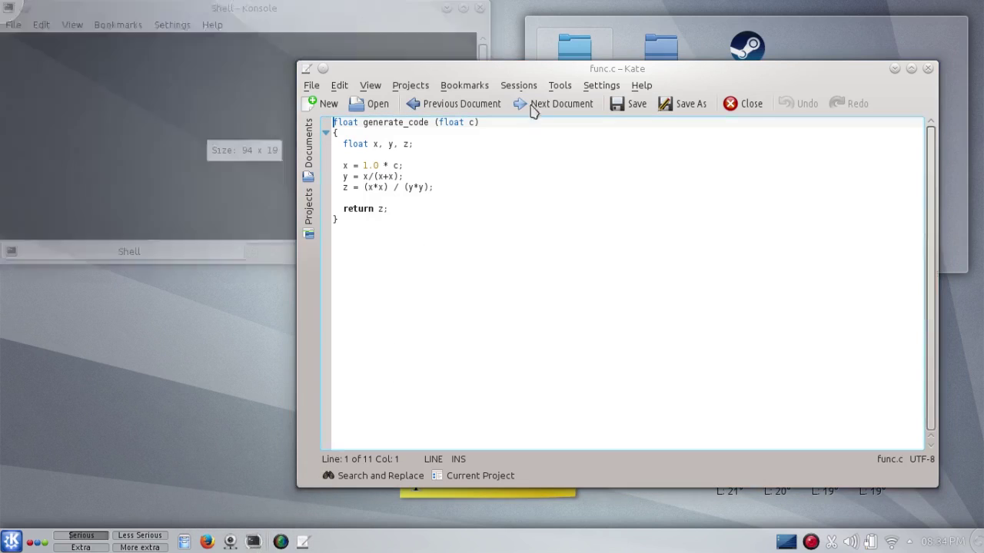
pyautogui.moveTo(544, 69); pyautogui.dragTo(341, 55)
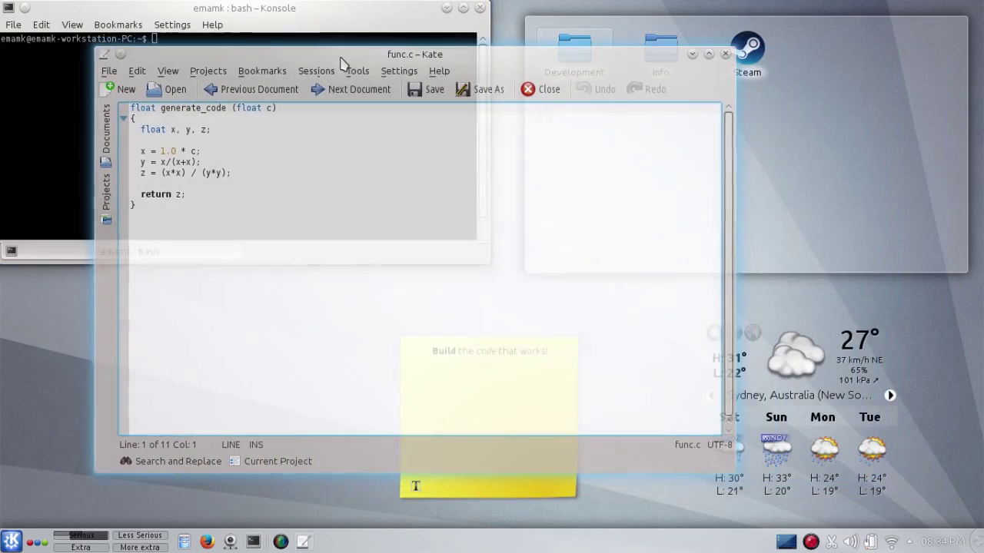
pyautogui.moveTo(330, 15); pyautogui.dragTo(779, 240)
pyautogui.moveTo(648, 61); pyautogui.dragTo(613, 64)
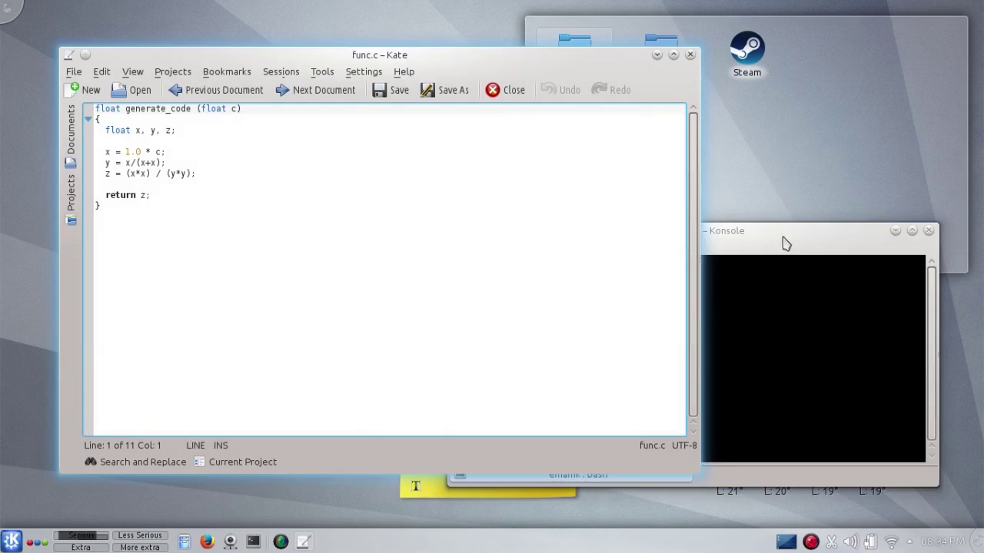
pyautogui.moveTo(784, 235); pyautogui.dragTo(824, 243)
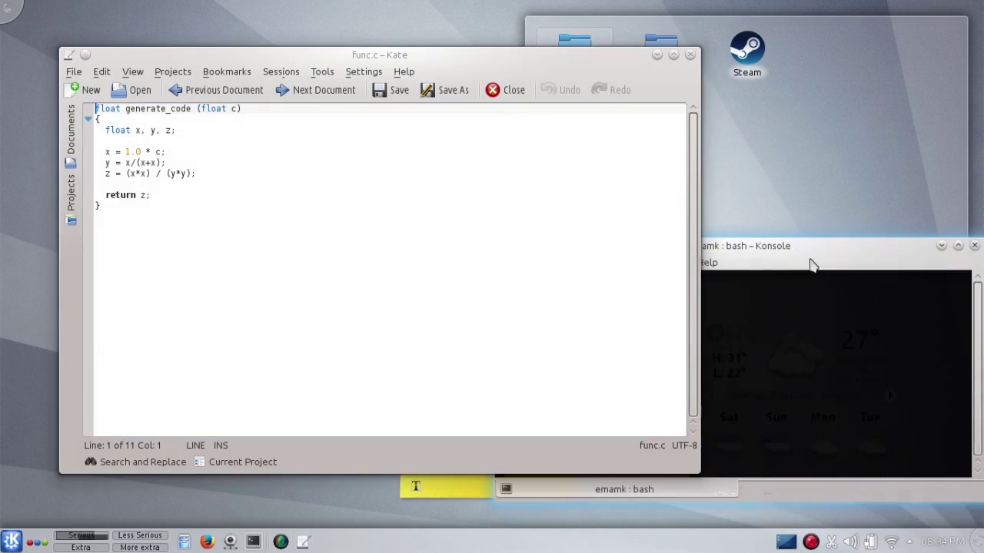
pyautogui.click(976, 246)
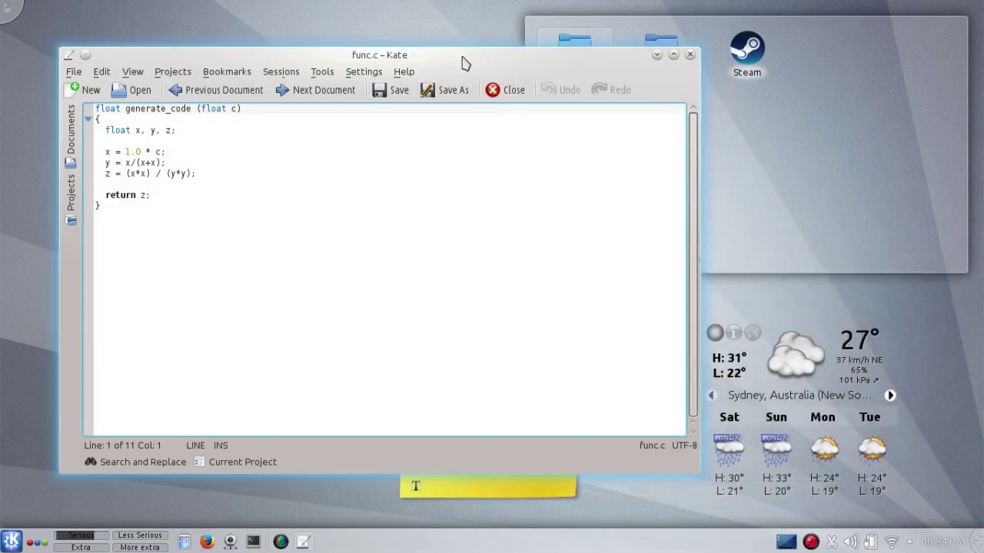
pyautogui.moveTo(461, 61); pyautogui.dragTo(728, 42)
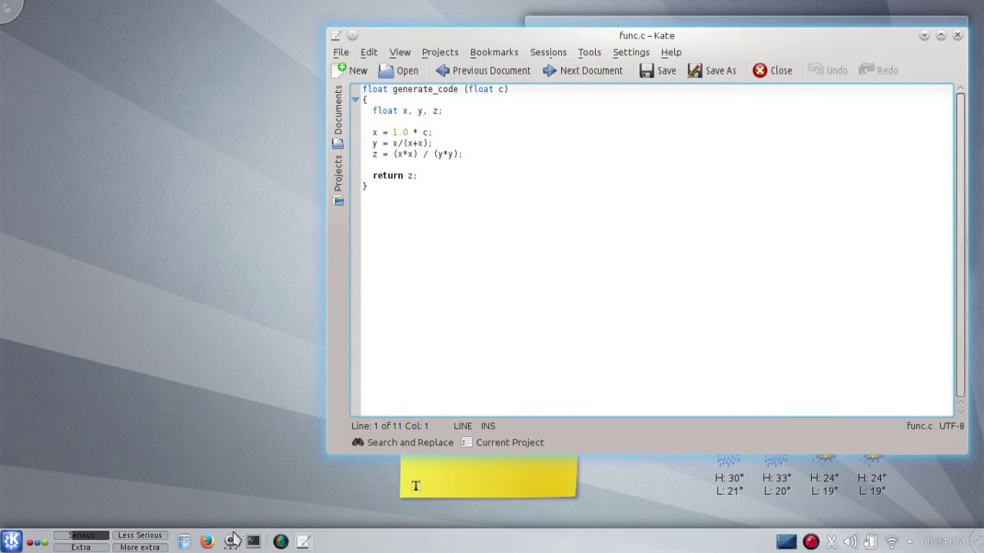
# Launch LibreOffice Writer, unmaximize it left behind Kate, and type 'Float generate_code'
pyautogui.click(12, 541)
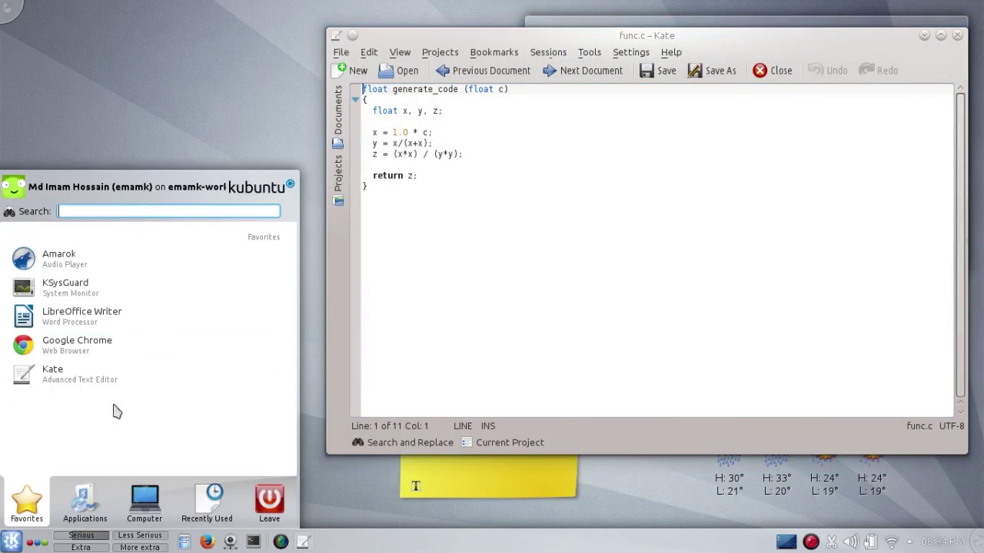
pyautogui.moveTo(147, 320)
pyautogui.mouseDown()
pyautogui.moveTo(159, 320)
pyautogui.moveTo(147, 319)
pyautogui.mouseUp()
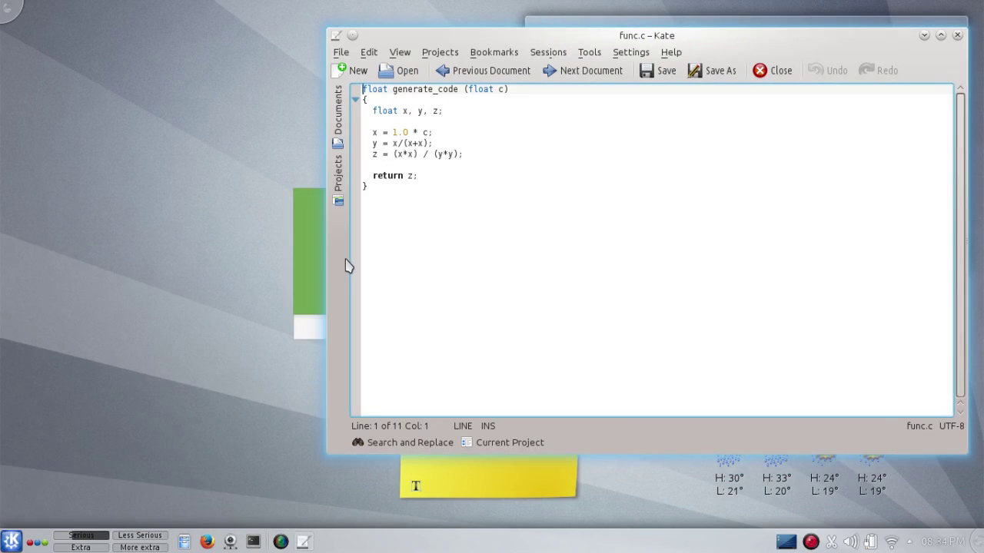
pyautogui.moveTo(520, 37)
pyautogui.mouseDown()
pyautogui.moveTo(529, 22)
pyautogui.moveTo(521, 20)
pyautogui.mouseUp()
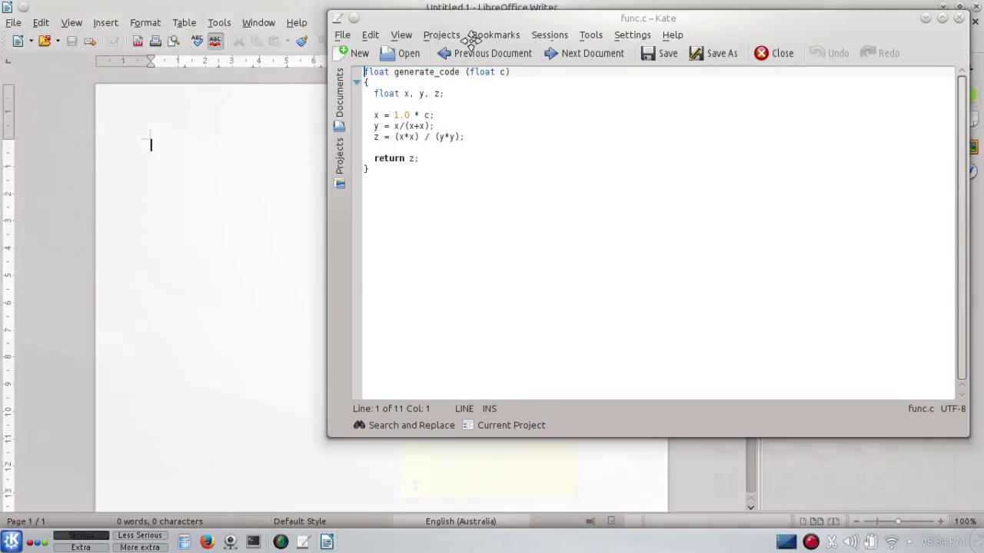
pyautogui.moveTo(471, 38); pyautogui.dragTo(337, 153)
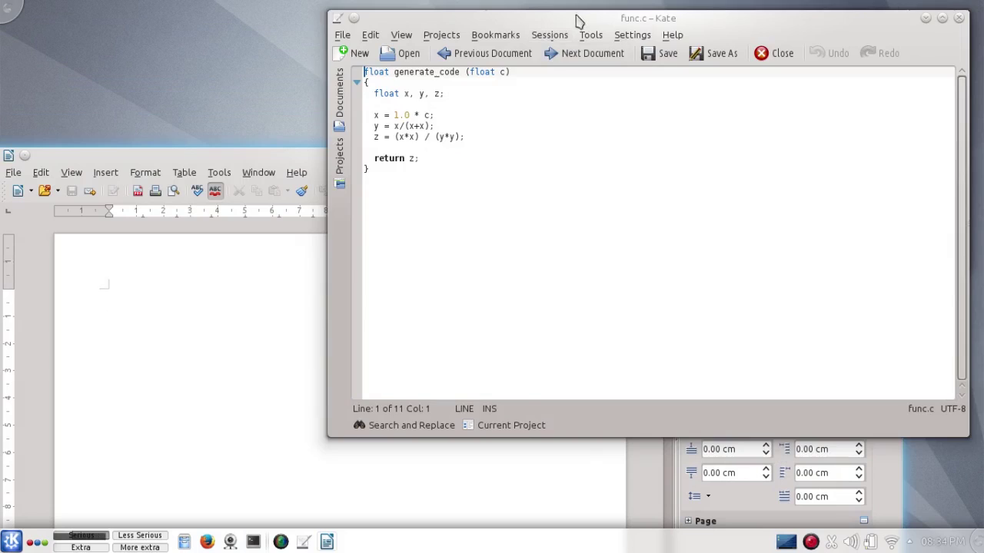
pyautogui.moveTo(575, 23); pyautogui.dragTo(591, 27)
pyautogui.click(192, 322)
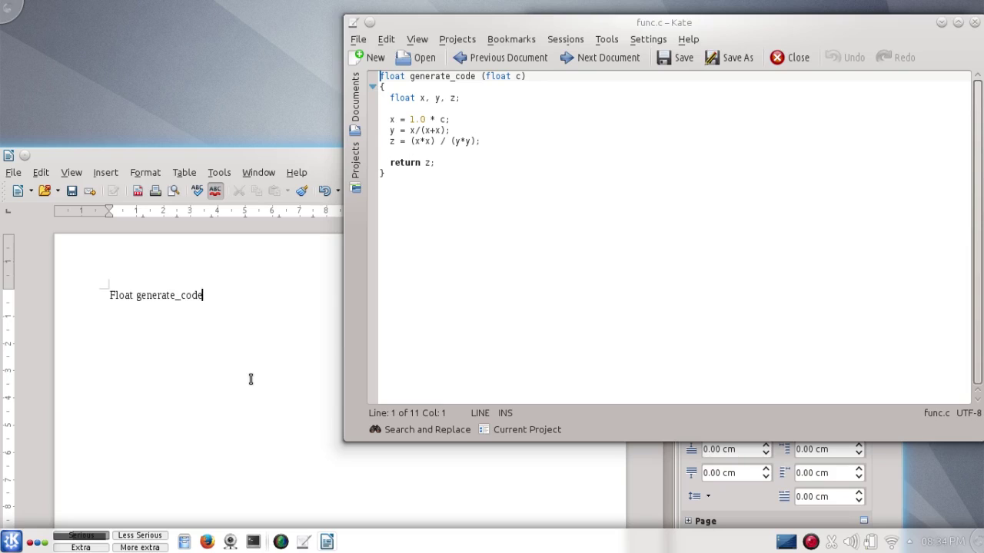
# Turn off Keep Above Others for Kate and bring Writer to the front
pyautogui.rightClick(506, 30)
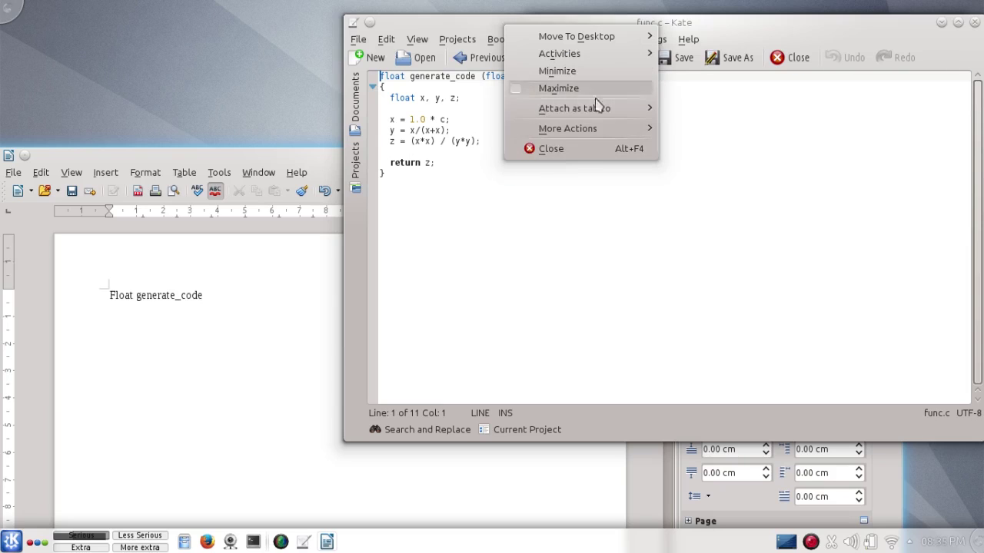
pyautogui.moveTo(603, 136)
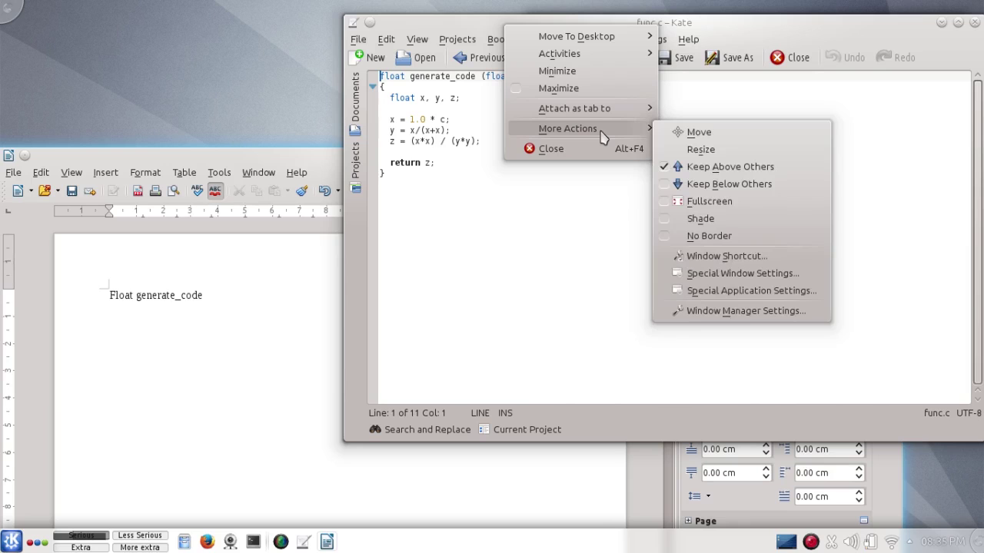
pyautogui.click(716, 167)
pyautogui.click(256, 371)
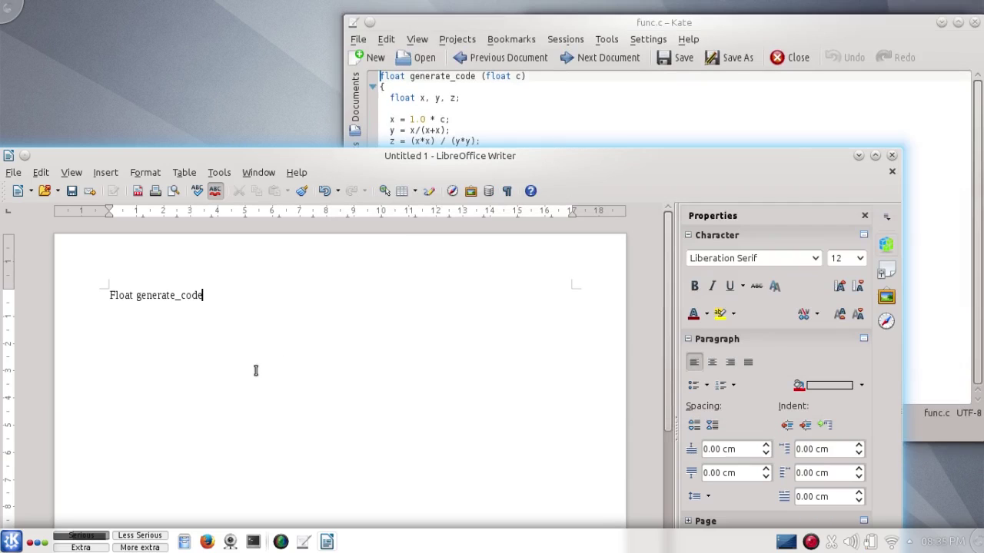
# Move Kate down over Writer and reopen its window menu
pyautogui.moveTo(575, 23); pyautogui.dragTo(549, 102)
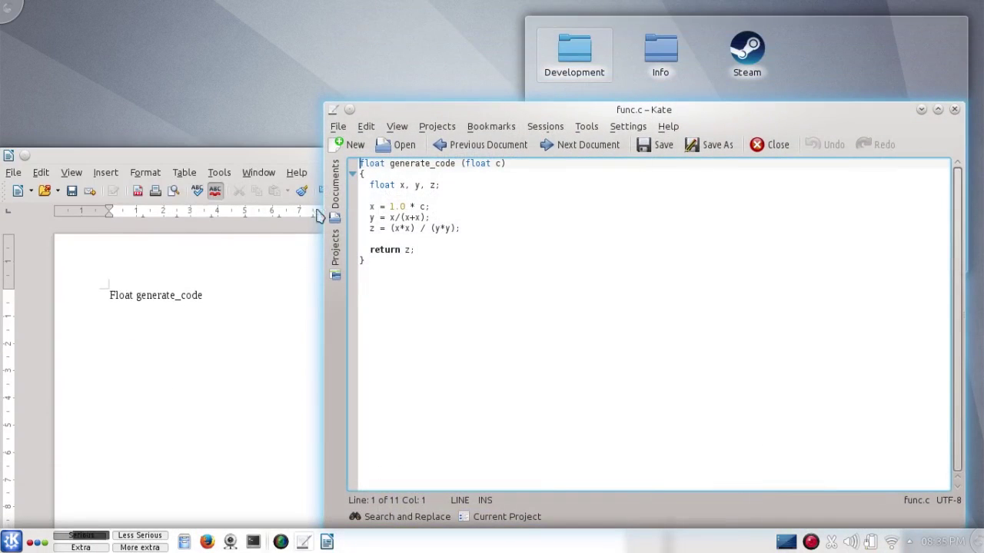
pyautogui.rightClick(476, 116)
pyautogui.moveTo(564, 217)
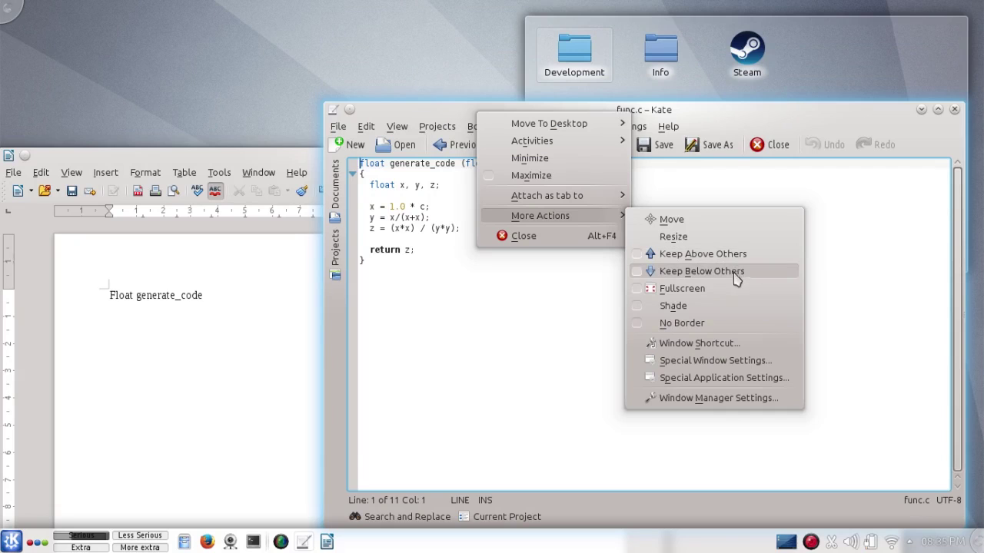
# Move Writer up-right, set it to Fullscreen via More Actions, and confirm the notice
pyautogui.click(500, 346)
pyautogui.moveTo(263, 159); pyautogui.dragTo(380, 78)
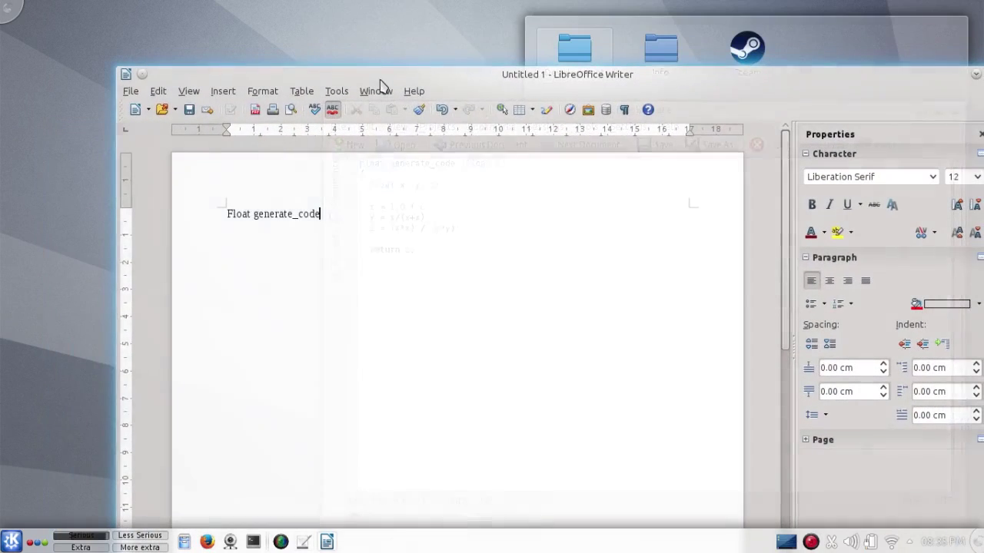
pyautogui.rightClick(382, 77)
pyautogui.moveTo(474, 193)
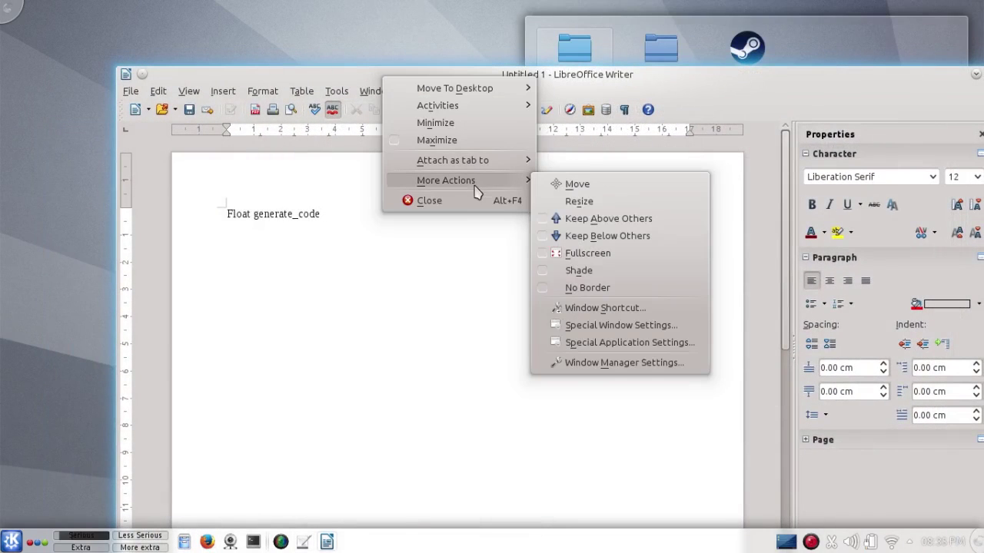
pyautogui.click(618, 256)
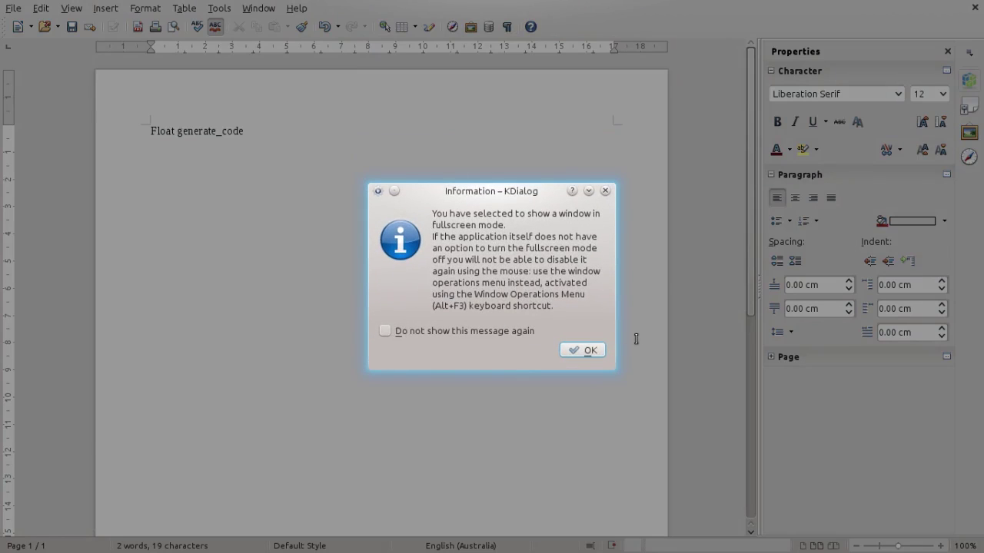
pyautogui.click(593, 352)
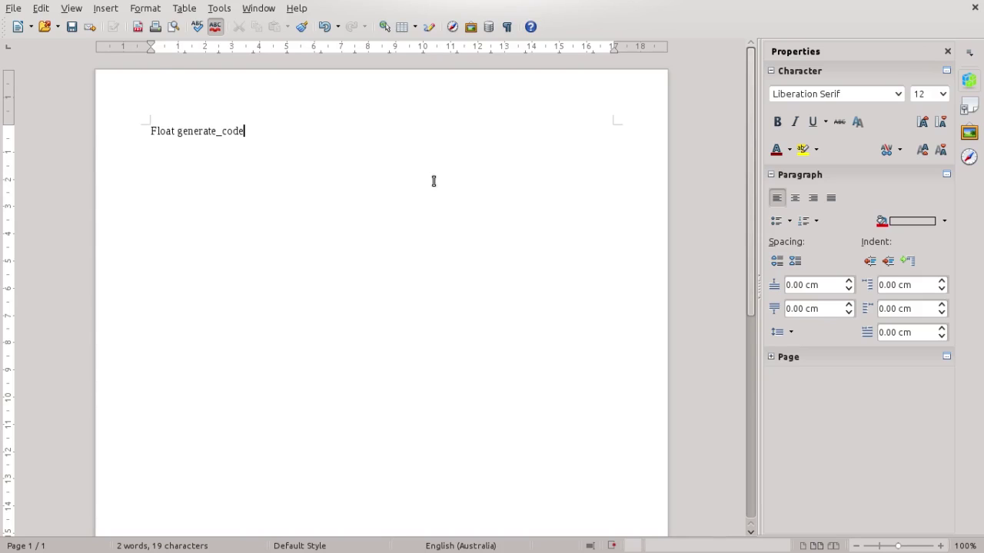
# Turn off fullscreen for Writer via the Alt+F3 window menu and shift it left
pyautogui.hotkey('alt', 'F3')
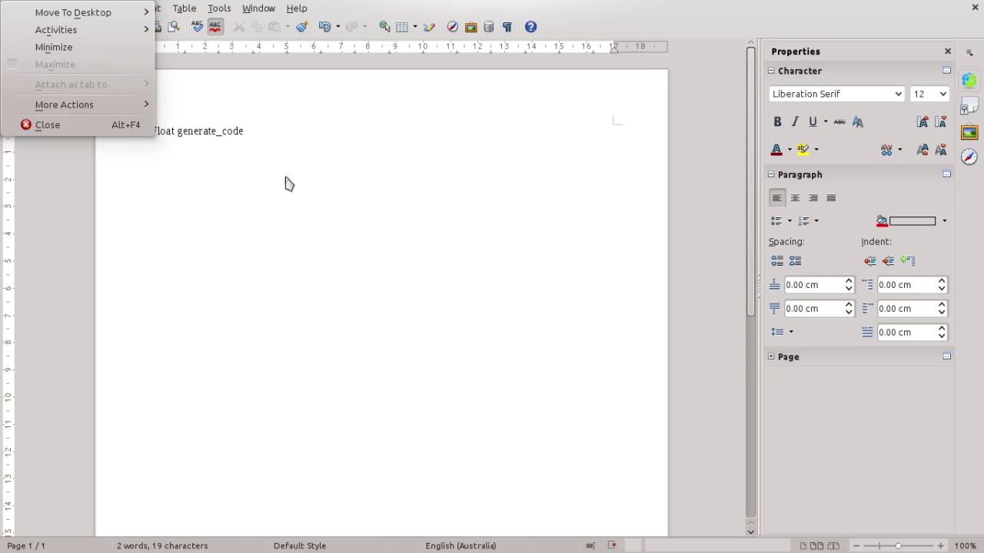
pyautogui.moveTo(132, 105)
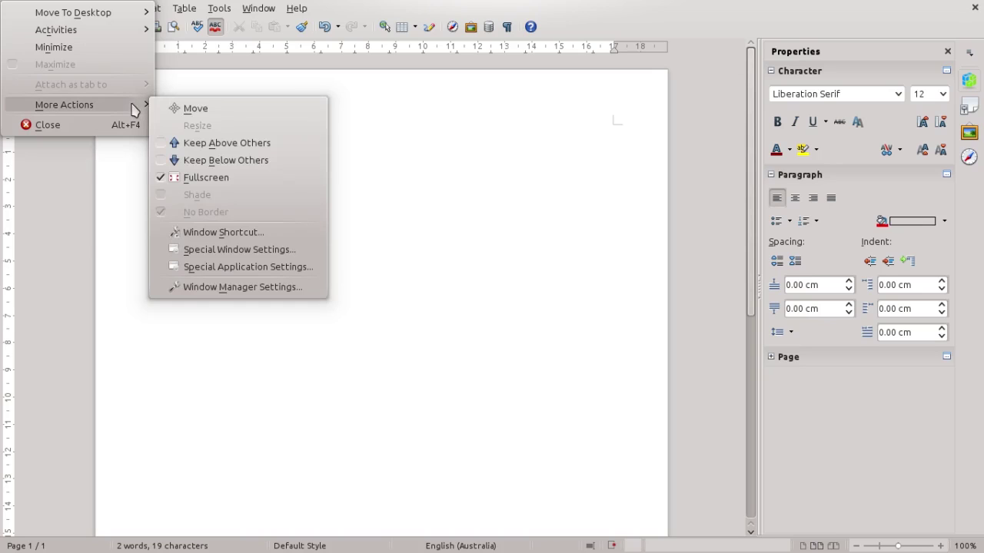
pyautogui.click(247, 181)
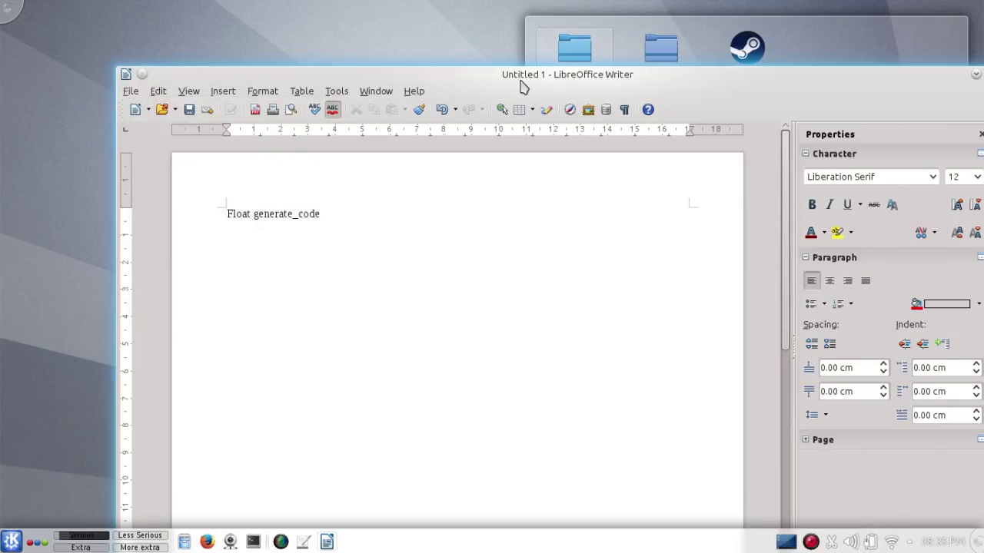
pyautogui.moveTo(521, 77); pyautogui.dragTo(459, 73)
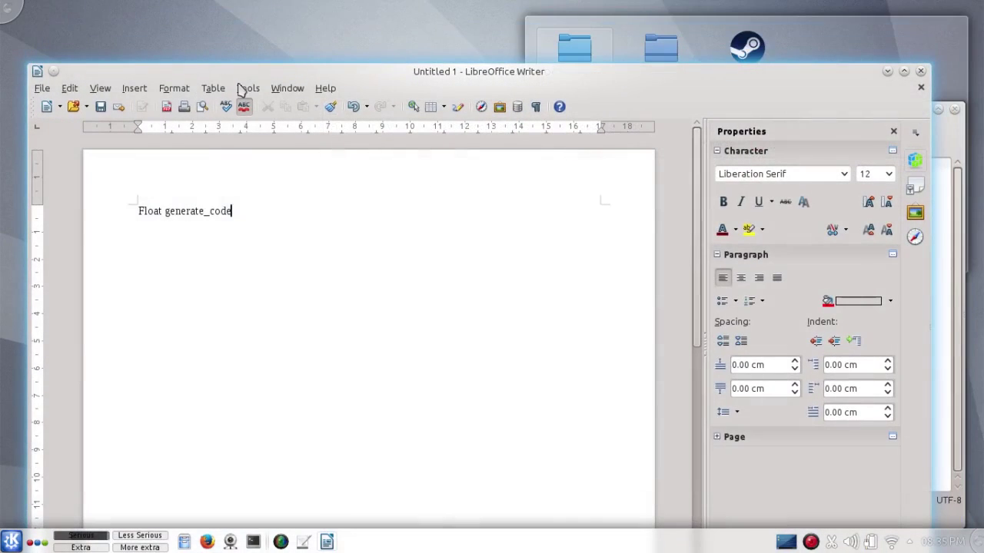
# Close Writer, move Kate up-left, make Kate borderless with No Border, then reopen its window menu
pyautogui.click(922, 74)
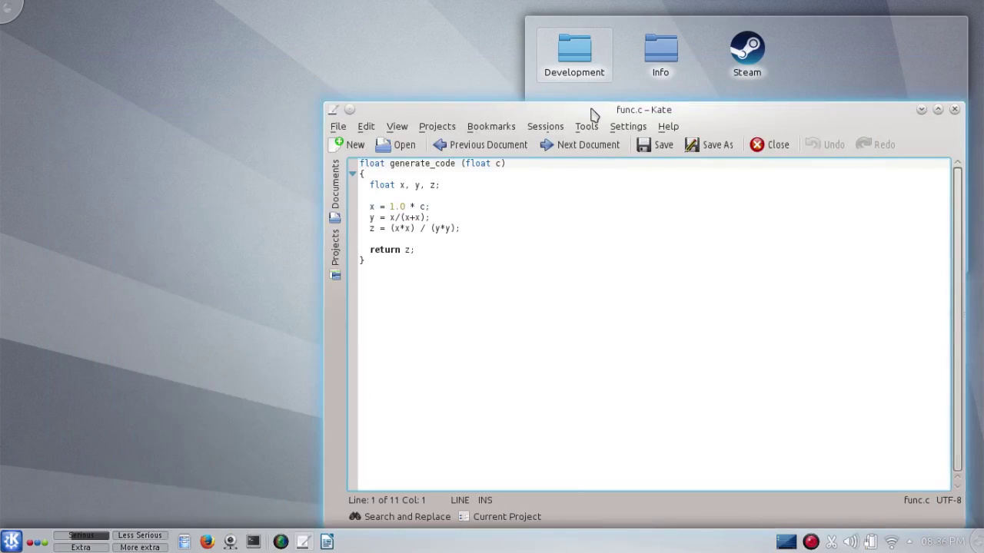
pyautogui.moveTo(589, 117); pyautogui.dragTo(392, 88)
pyautogui.rightClick(389, 88)
pyautogui.moveTo(484, 192)
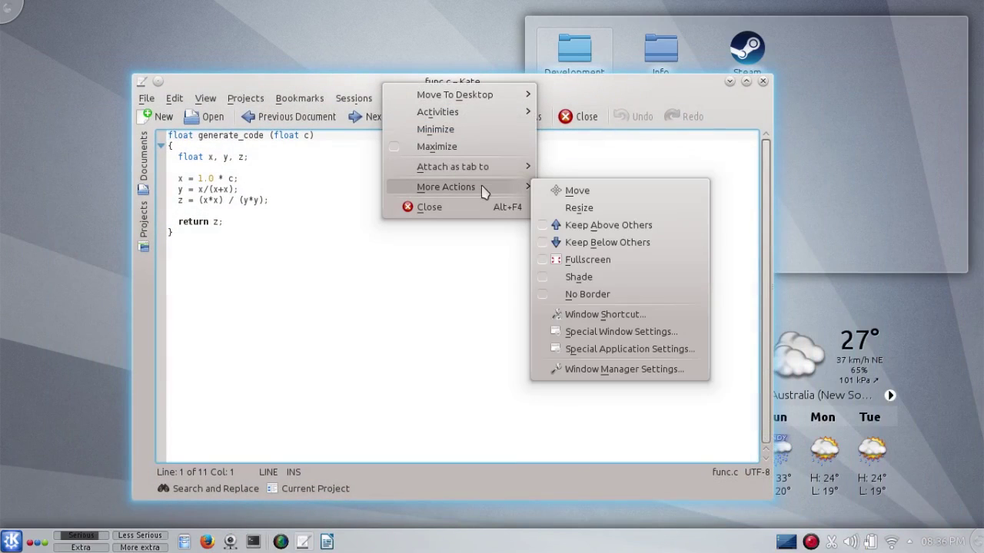
pyautogui.click(605, 294)
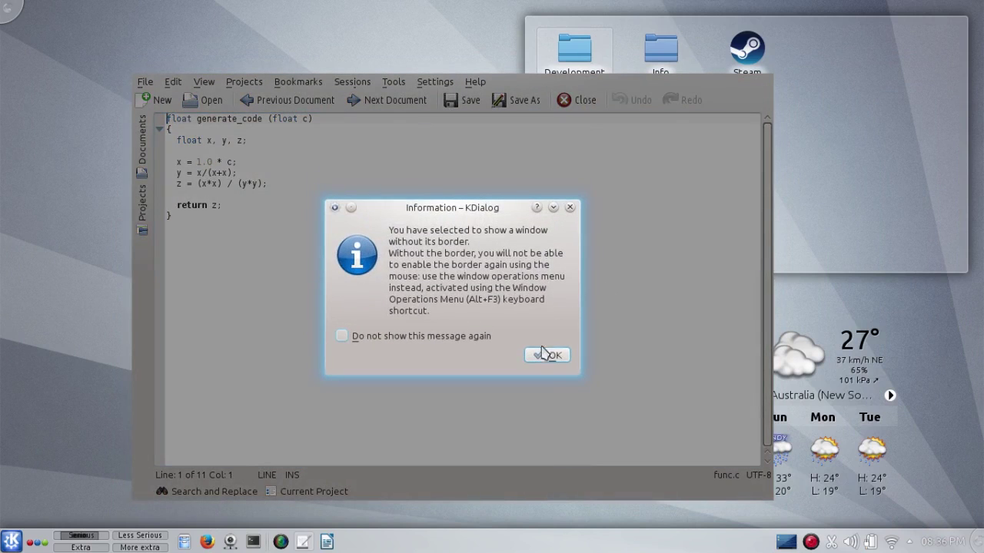
pyautogui.click(547, 355)
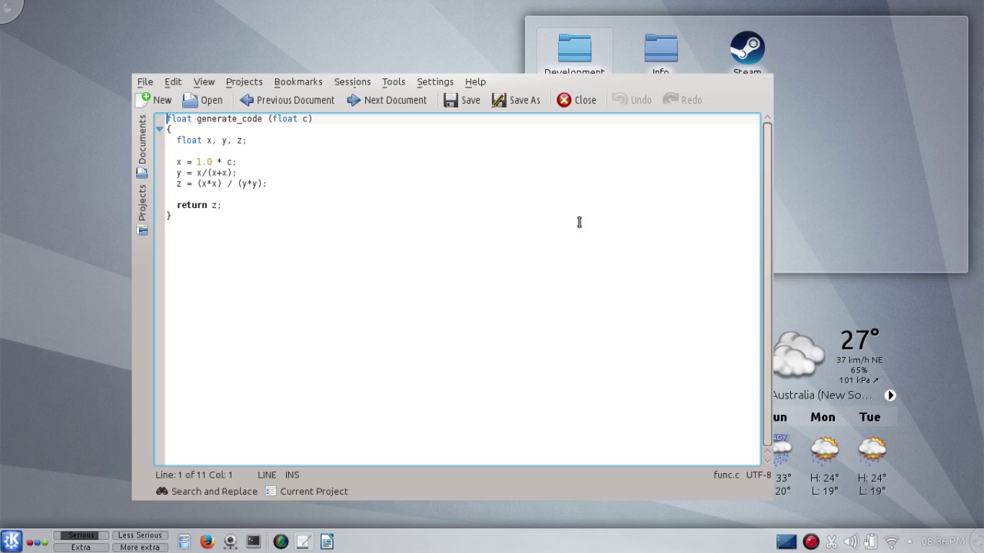
pyautogui.hotkey('alt', 'F3')
pyautogui.moveTo(231, 177)
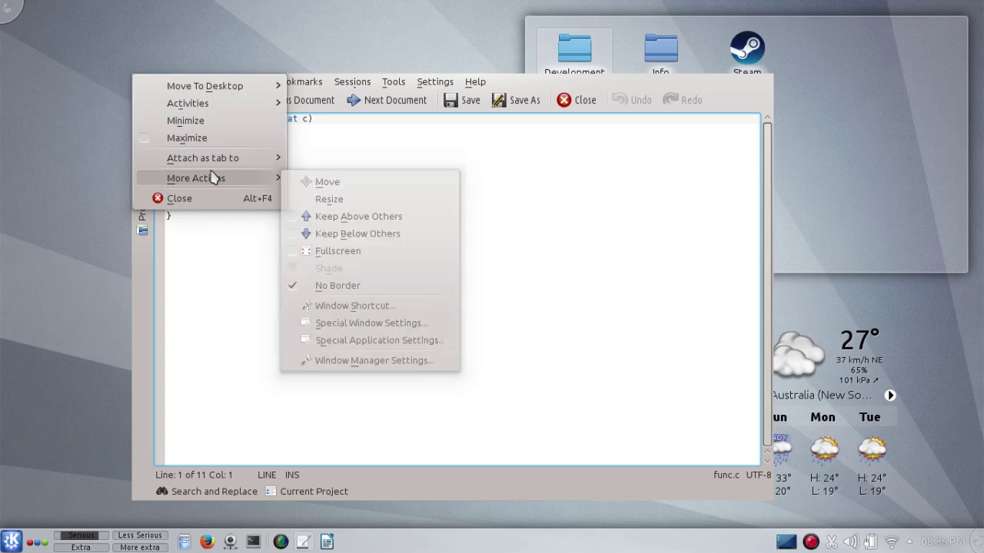
# Restore Kate's frame, send Kate to the Less Serious desktop and switch to it
pyautogui.click(379, 284)
pyautogui.rightClick(421, 86)
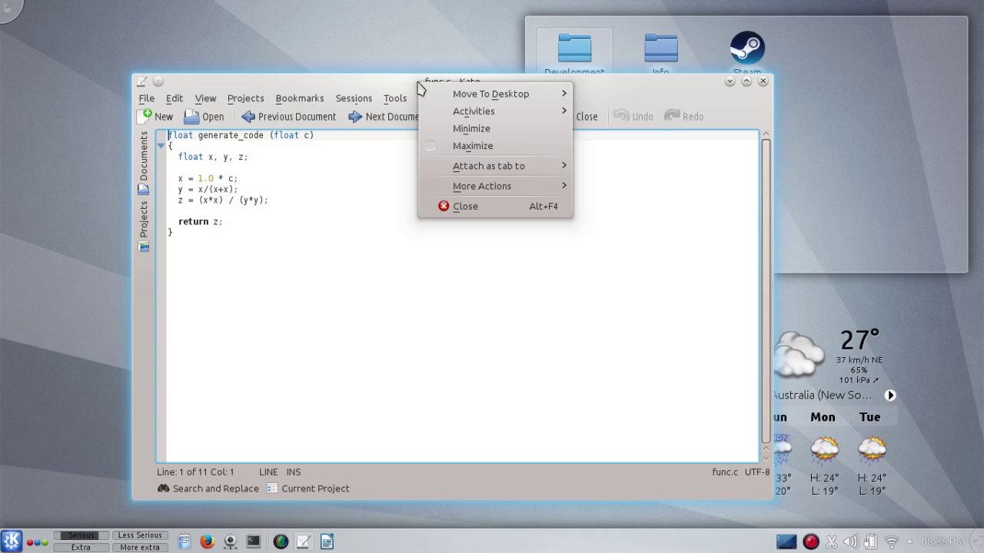
pyautogui.moveTo(444, 96)
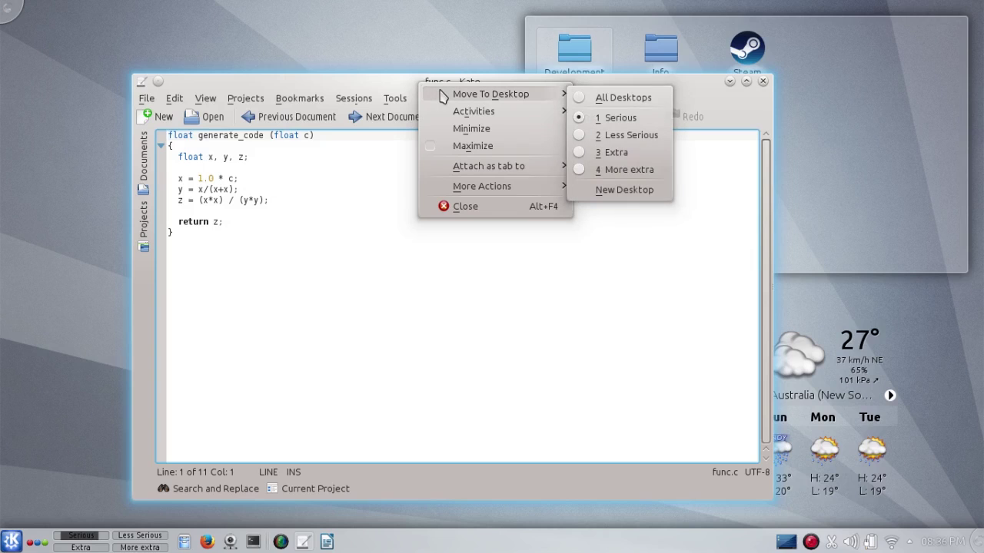
pyautogui.click(626, 135)
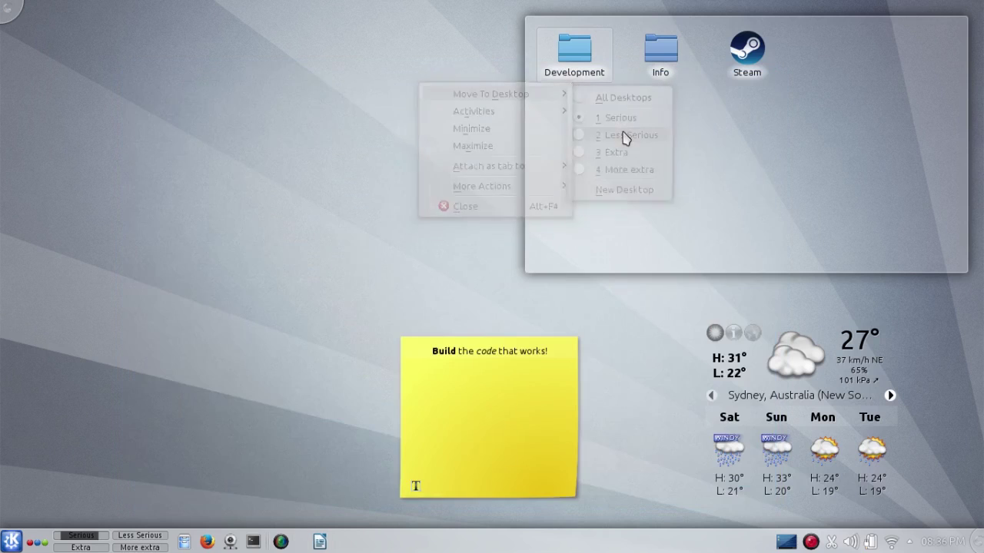
pyautogui.click(152, 532)
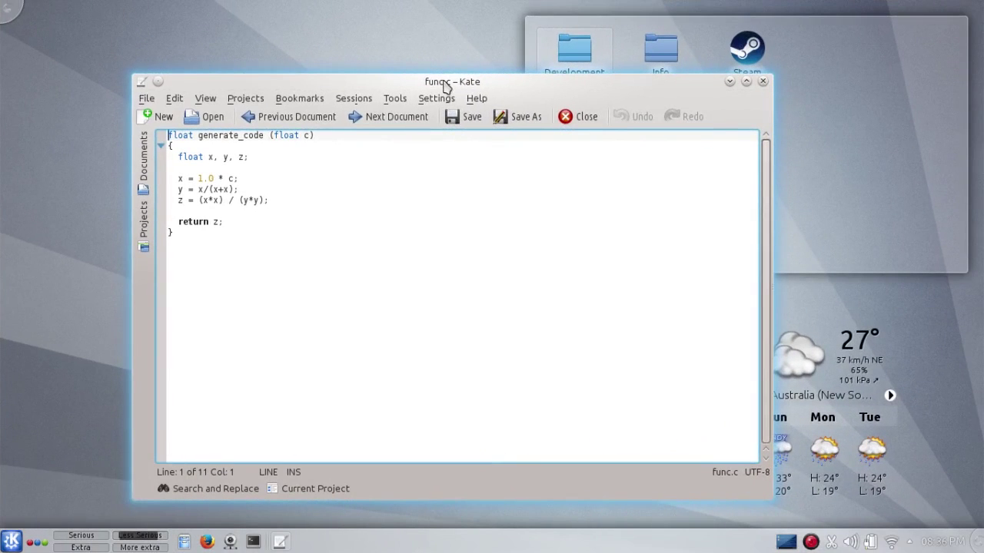
# Put Kate on all desktops, checking More extra and Extra before returning to Serious
pyautogui.rightClick(444, 86)
pyautogui.moveTo(598, 93)
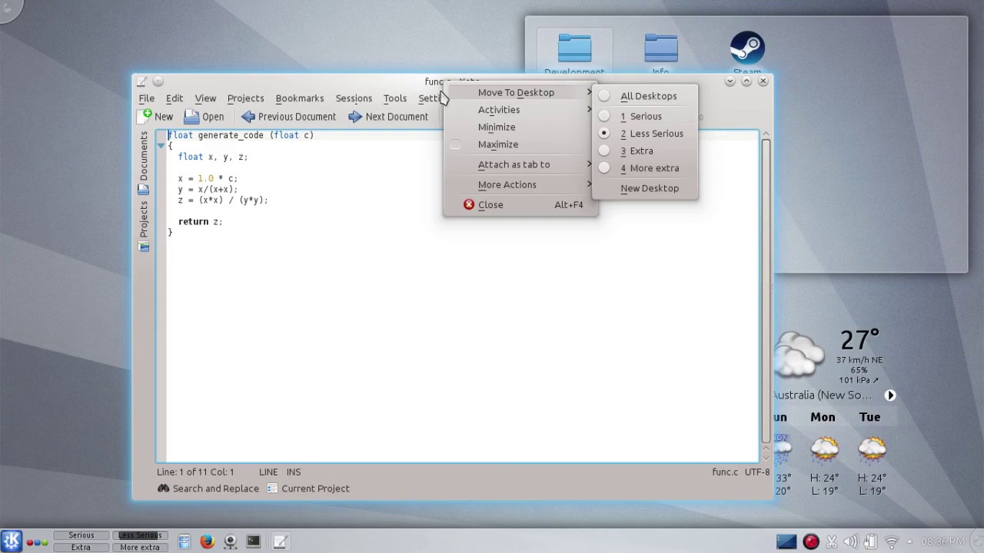
pyautogui.click(656, 97)
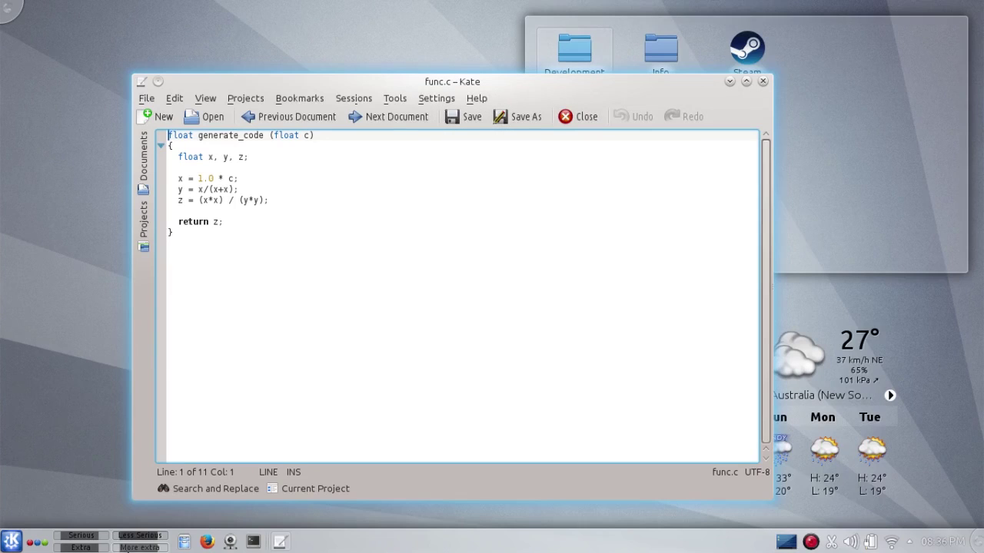
pyautogui.click(115, 547)
pyautogui.click(80, 547)
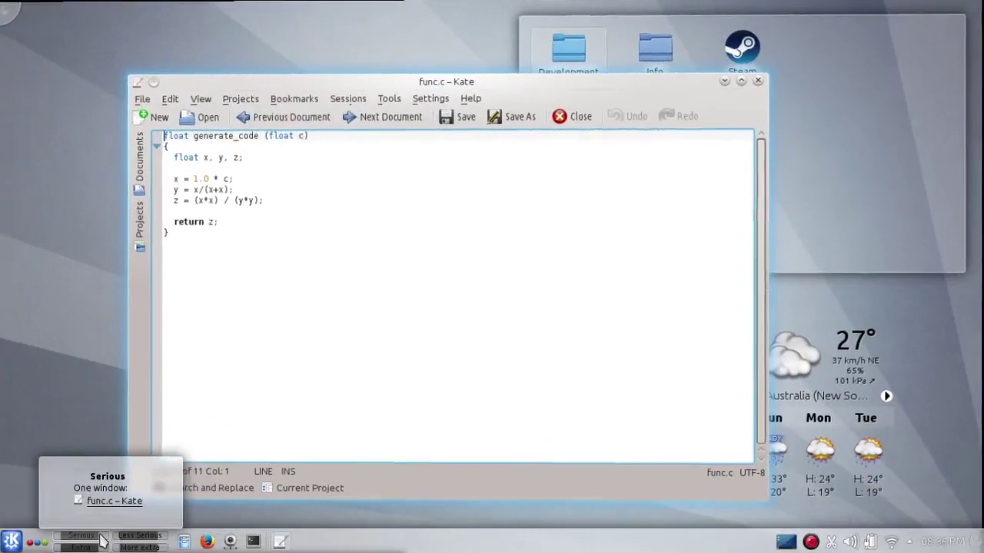
pyautogui.click(81, 535)
# Restrict Kate to the 1 Serious desktop, then check its window menu for grouping and dismiss it
pyautogui.rightClick(501, 82)
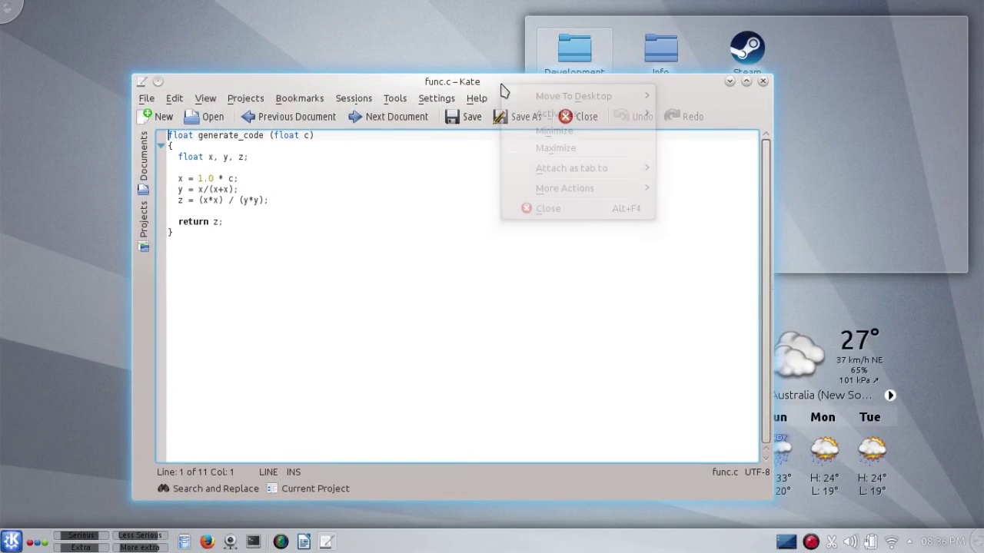
pyautogui.moveTo(644, 96)
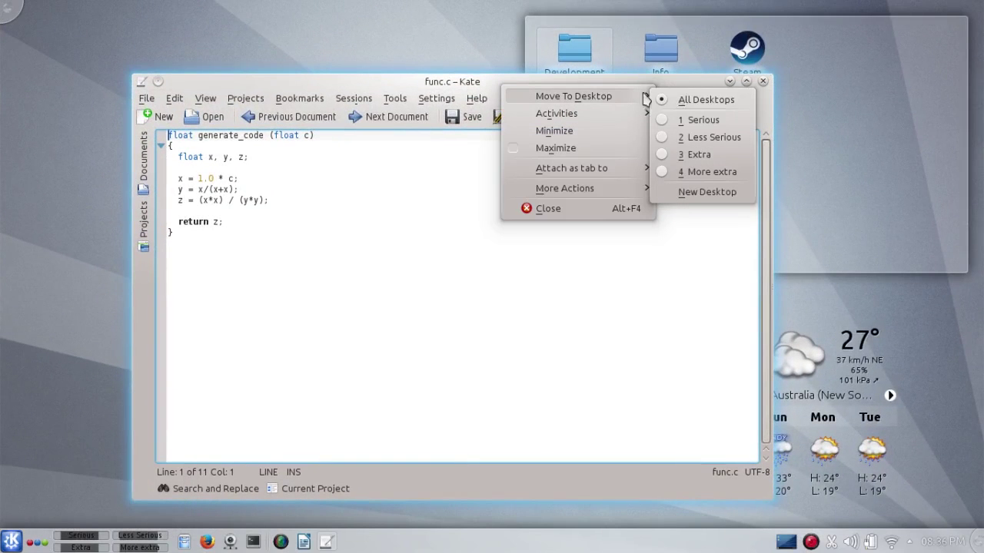
pyautogui.click(680, 119)
pyautogui.rightClick(559, 87)
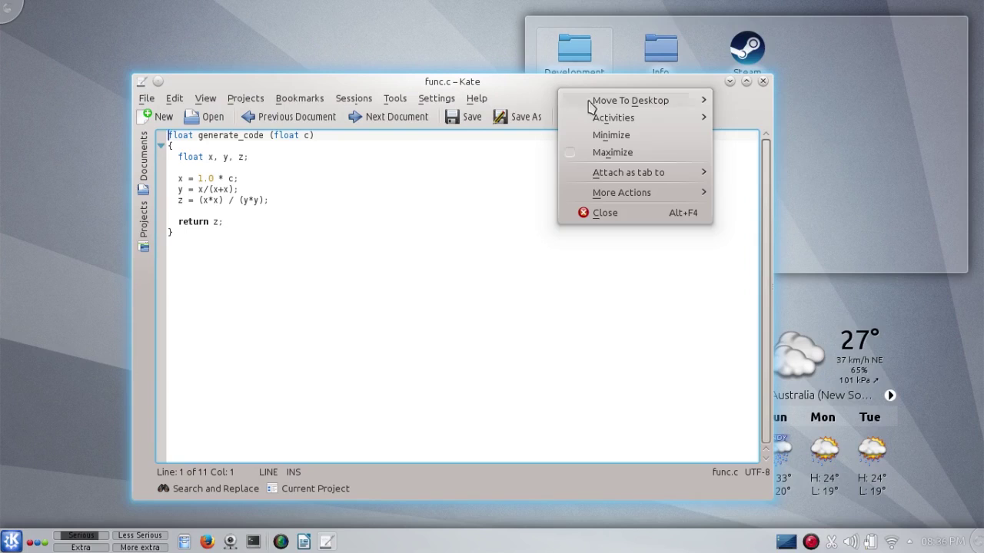
pyautogui.moveTo(593, 175)
pyautogui.click(292, 312)
# Raise Writer from the taskbar preview and rearrange the Writer and Kate windows
pyautogui.moveTo(304, 542)
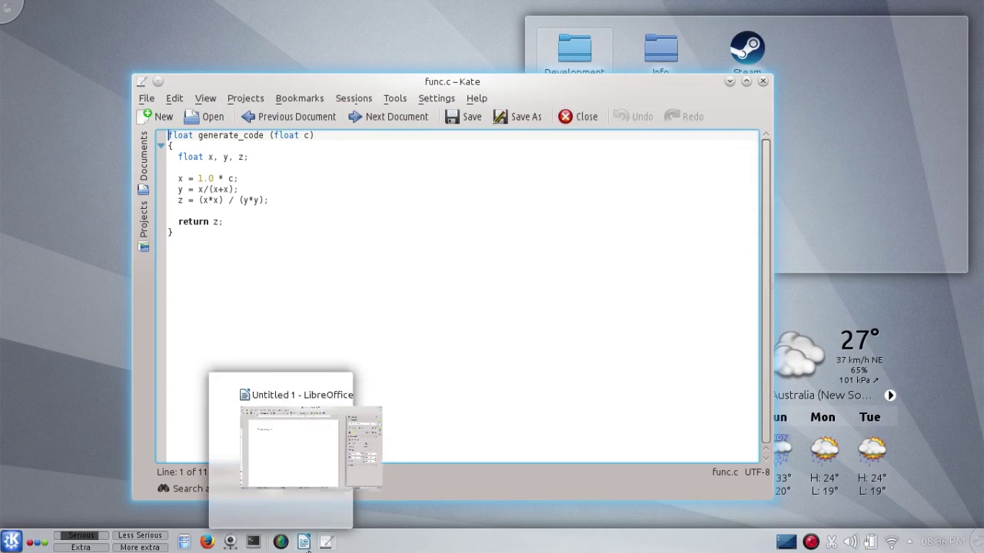
pyautogui.click(353, 505)
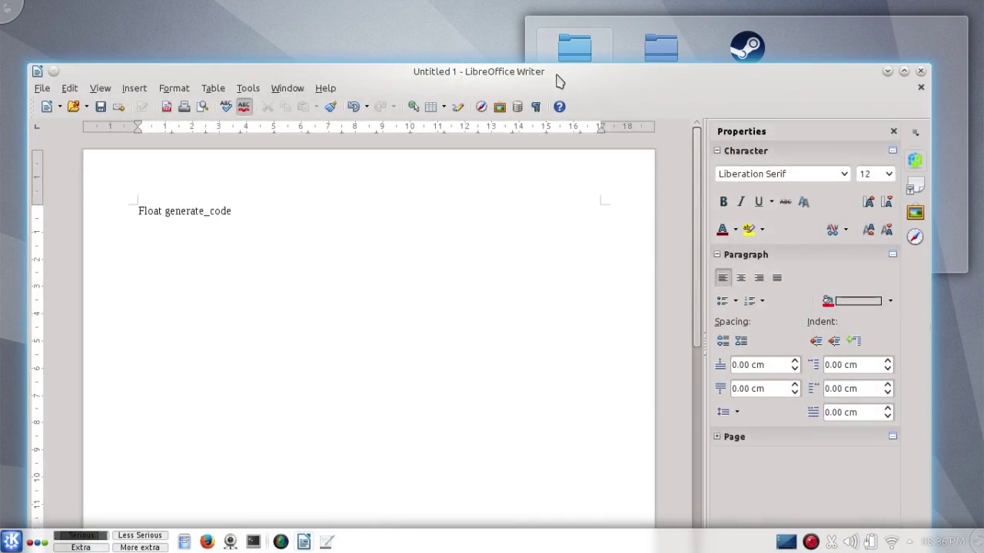
pyautogui.moveTo(564, 68); pyautogui.dragTo(710, 101)
pyautogui.moveTo(269, 126); pyautogui.dragTo(259, 99)
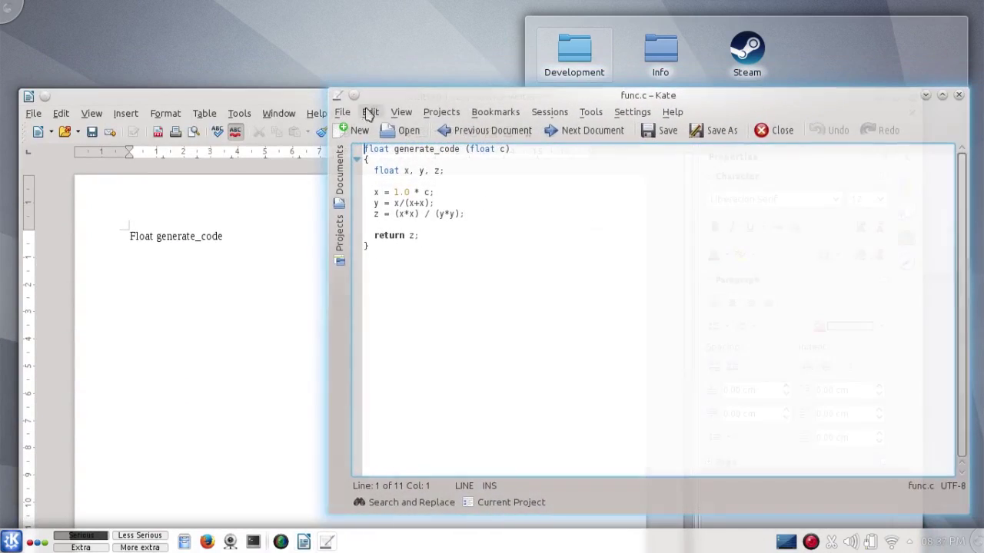
pyautogui.moveTo(278, 92); pyautogui.dragTo(274, 6)
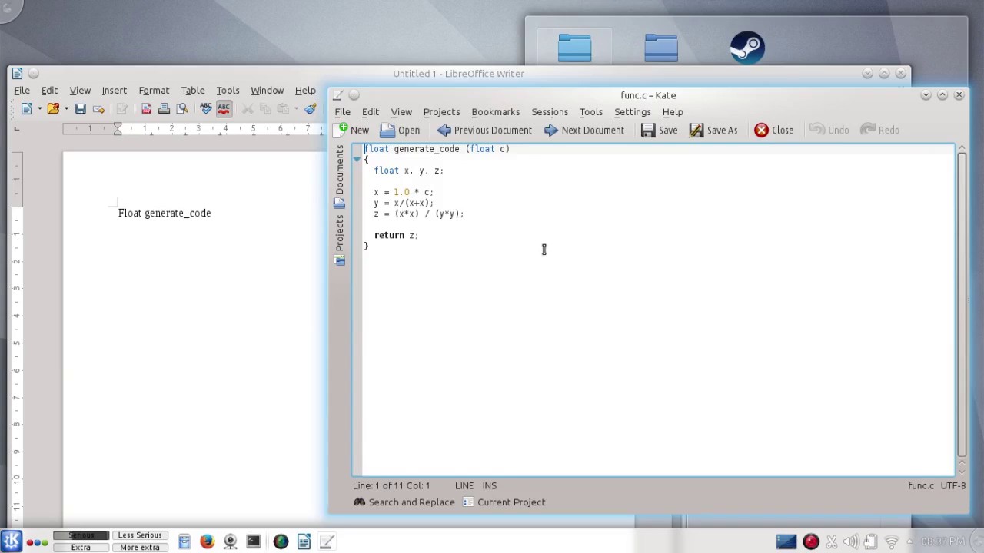
pyautogui.click(184, 307)
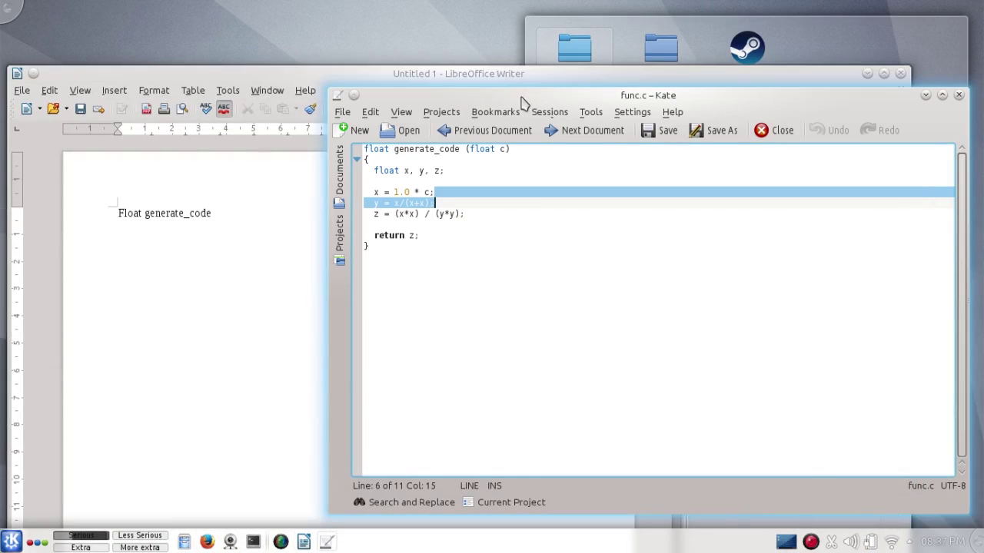
pyautogui.moveTo(523, 101); pyautogui.dragTo(515, 103)
# Attach Kate as a tab to 'Untitled 1 - LibreOffice Writer' via Attach as tab to
pyautogui.rightClick(515, 104)
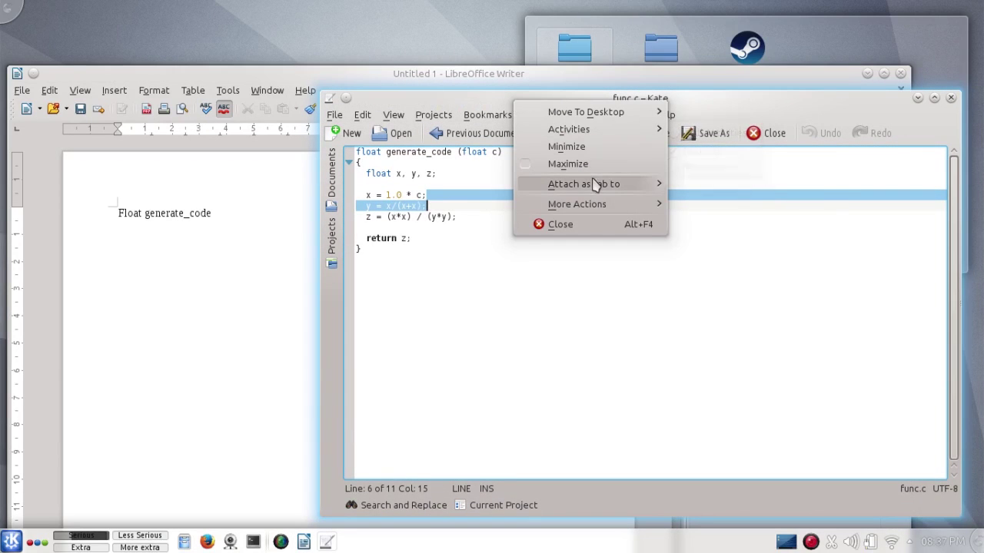
pyautogui.moveTo(595, 189)
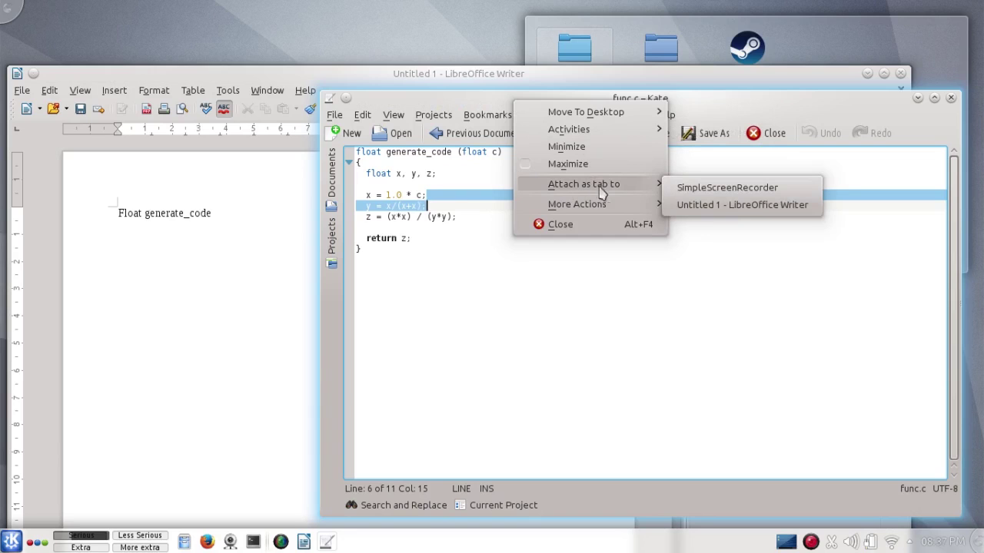
pyautogui.click(687, 206)
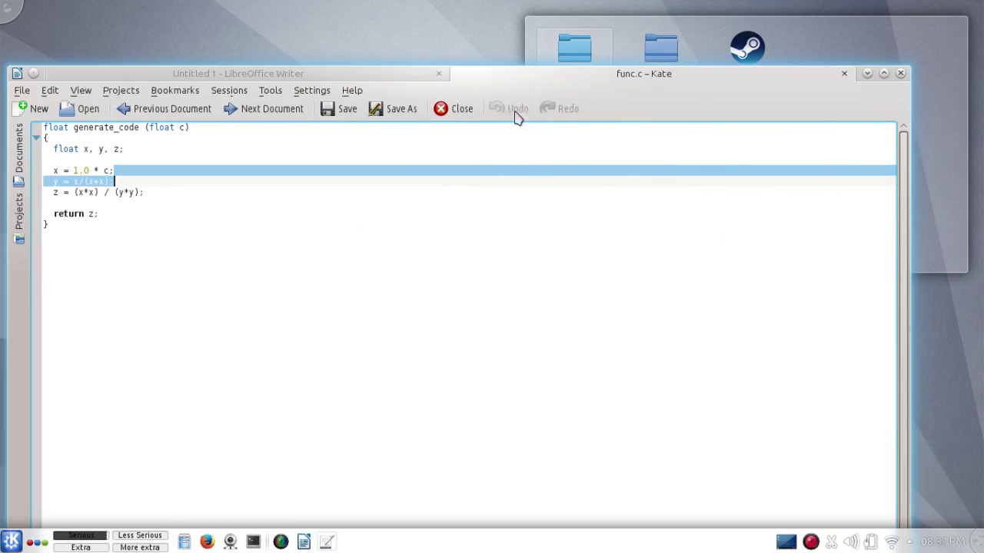
# Maximize and restore the tab group, then toggle between the Writer and Kate tabs
pyautogui.moveTo(403, 79); pyautogui.dragTo(440, 22)
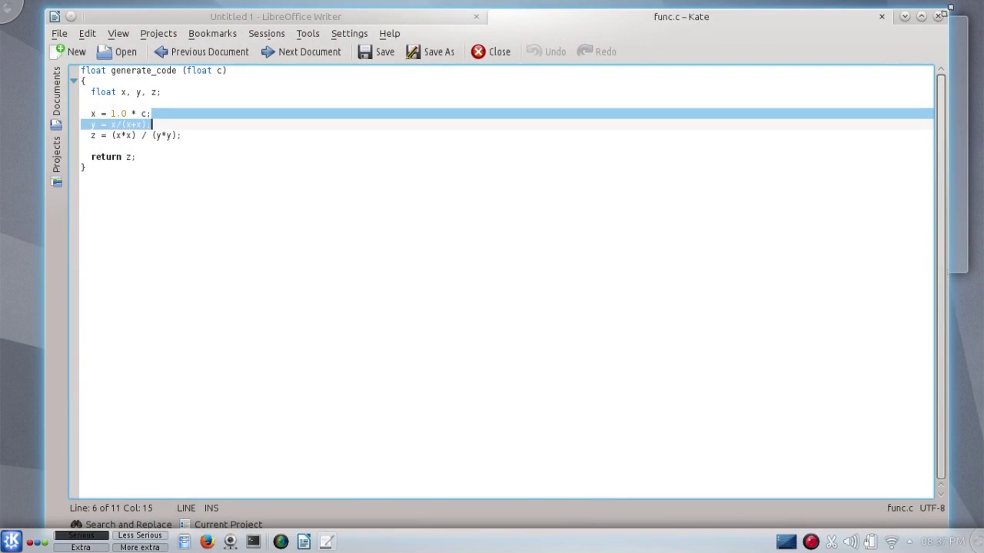
pyautogui.click(944, 10)
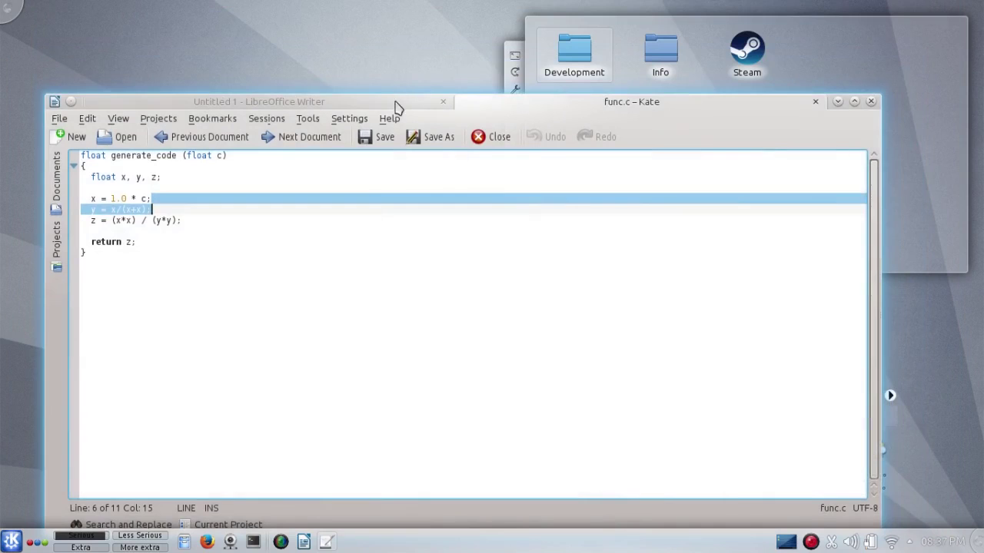
pyautogui.click(400, 105)
pyautogui.click(501, 101)
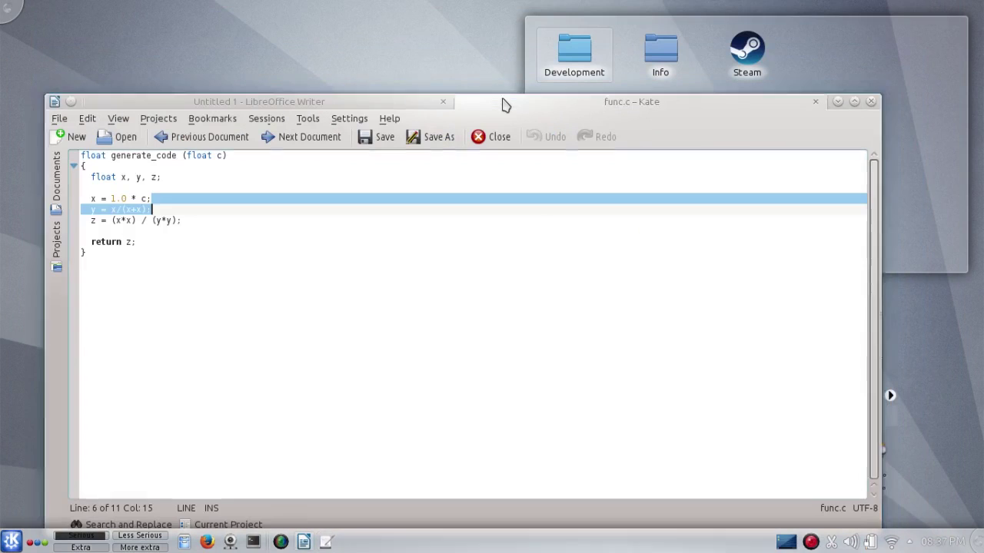
pyautogui.click(412, 105)
pyautogui.click(485, 103)
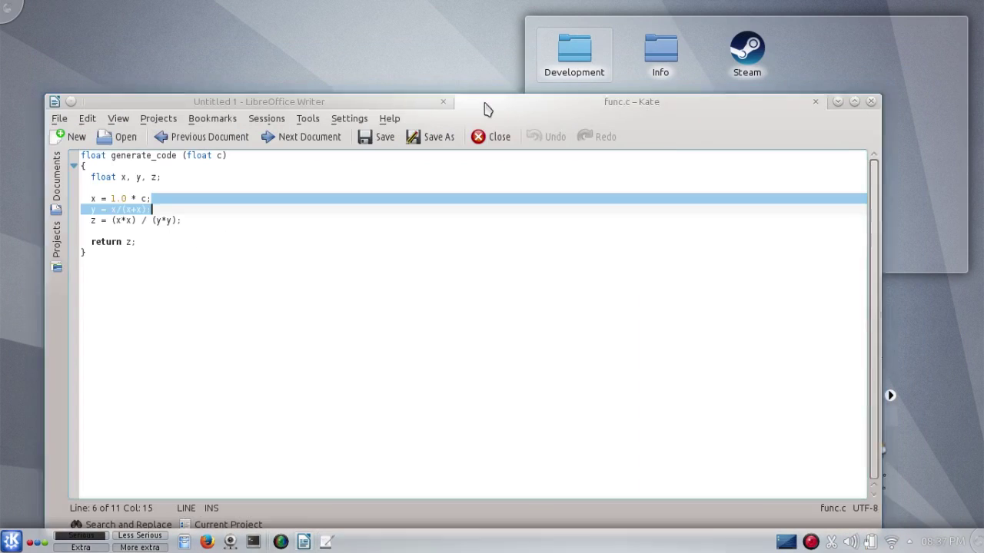
pyautogui.click(401, 107)
pyautogui.click(485, 108)
pyautogui.click(404, 103)
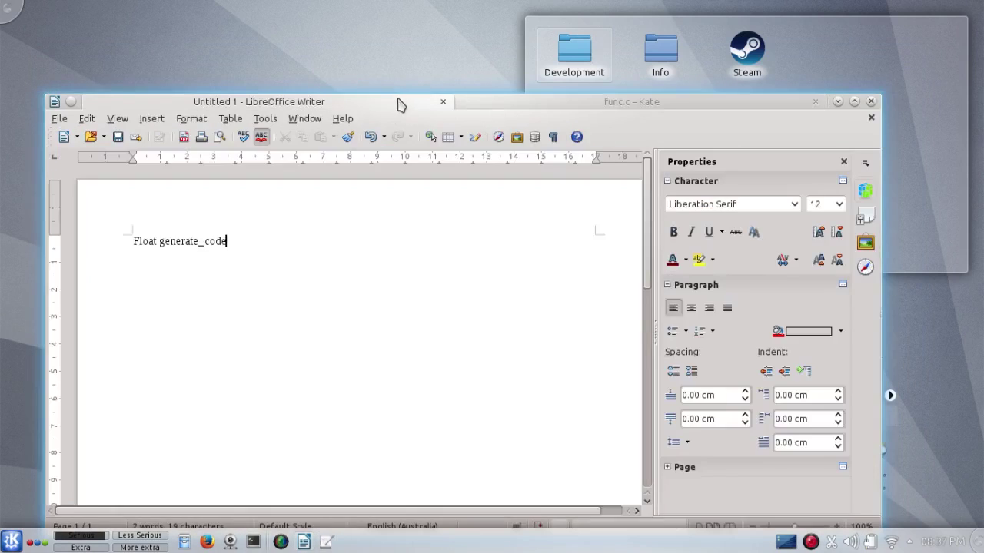
# Move the tab group up and right and alternate between the func.c and Untitled 1 tabs
pyautogui.moveTo(399, 100); pyautogui.dragTo(415, 45)
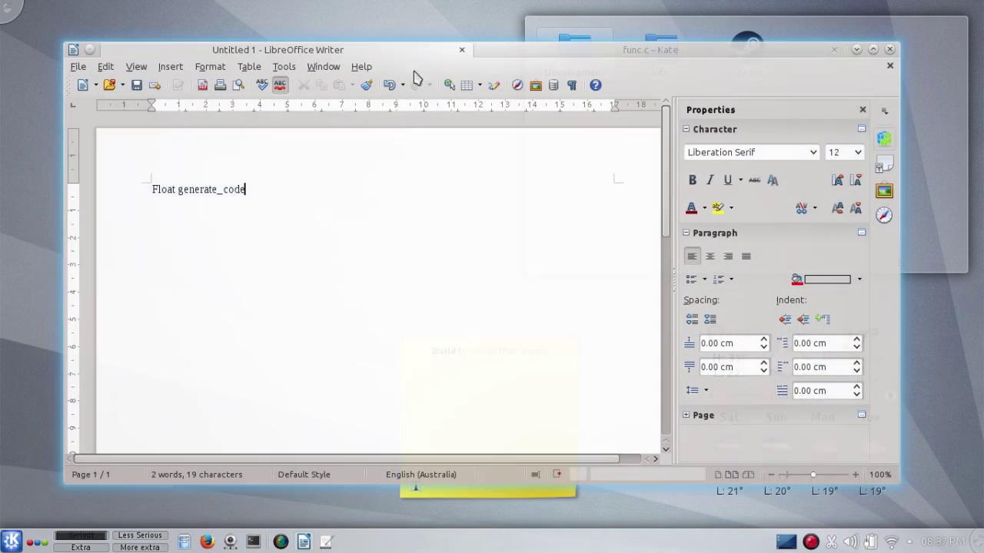
pyautogui.click(603, 58)
pyautogui.click(429, 54)
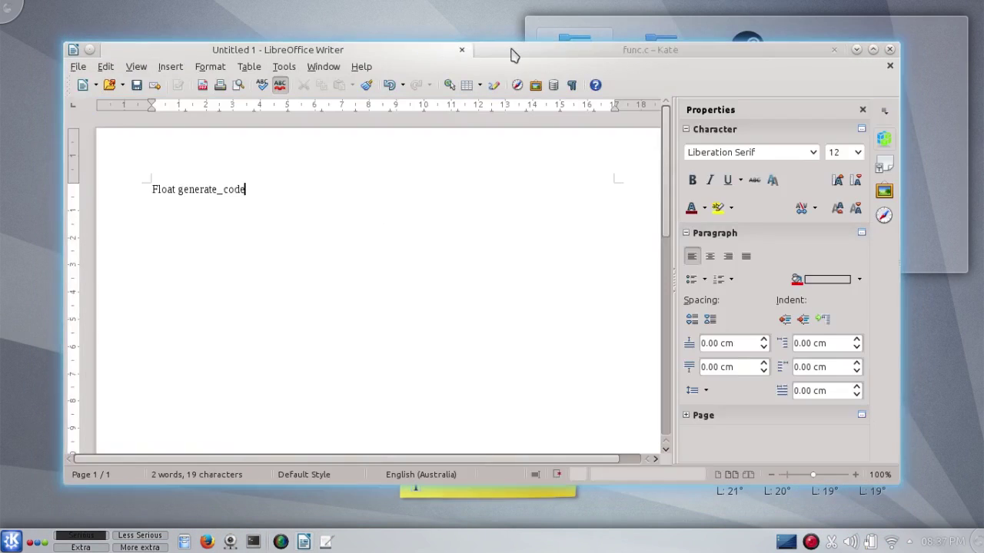
pyautogui.click(508, 56)
pyautogui.click(439, 55)
pyautogui.click(473, 55)
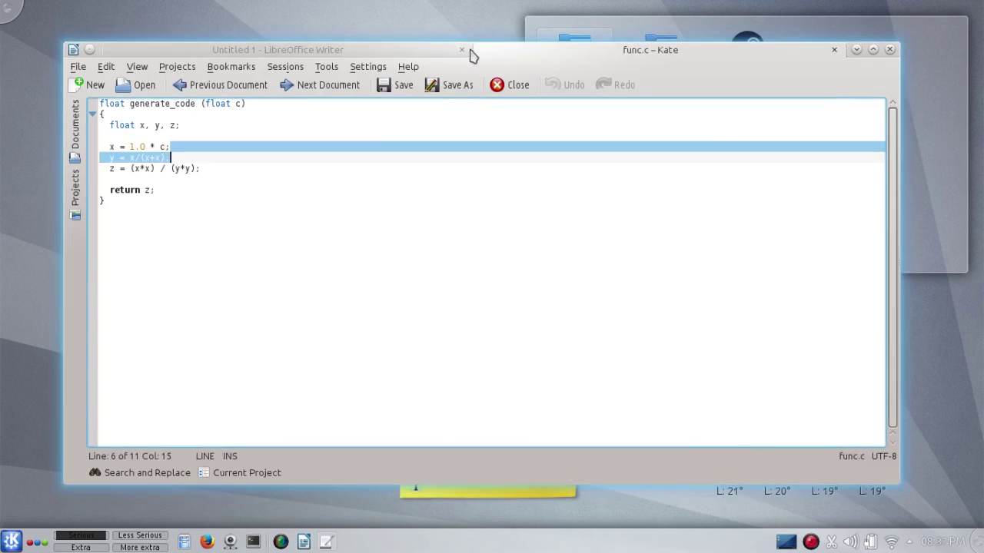
pyautogui.click(440, 56)
pyautogui.click(513, 56)
pyautogui.click(442, 58)
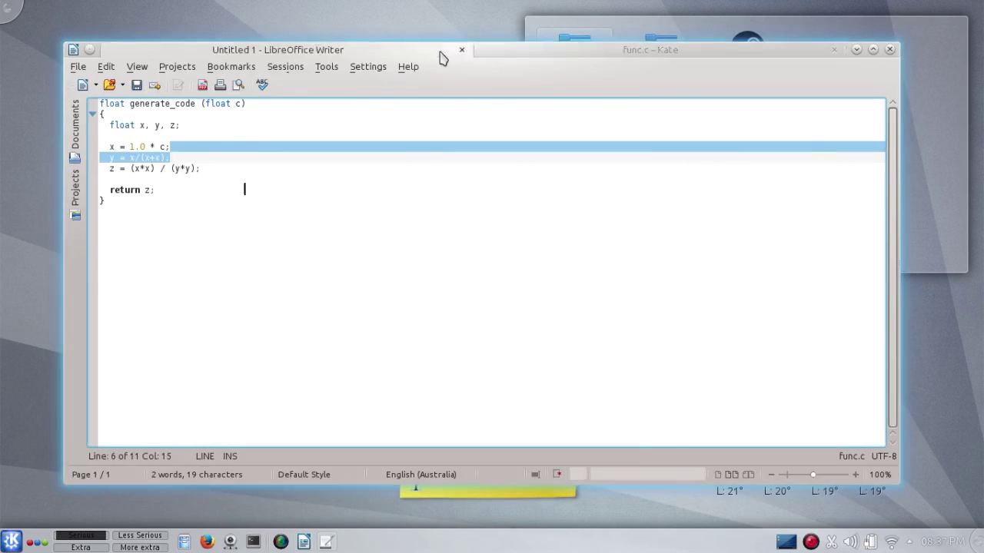
pyautogui.click(505, 54)
pyautogui.click(446, 56)
# Move the group left, resize it narrower, and leave func.c – Kate as the front tab
pyautogui.moveTo(516, 50)
pyautogui.mouseDown()
pyautogui.moveTo(452, 48)
pyautogui.moveTo(505, 45)
pyautogui.mouseUp()
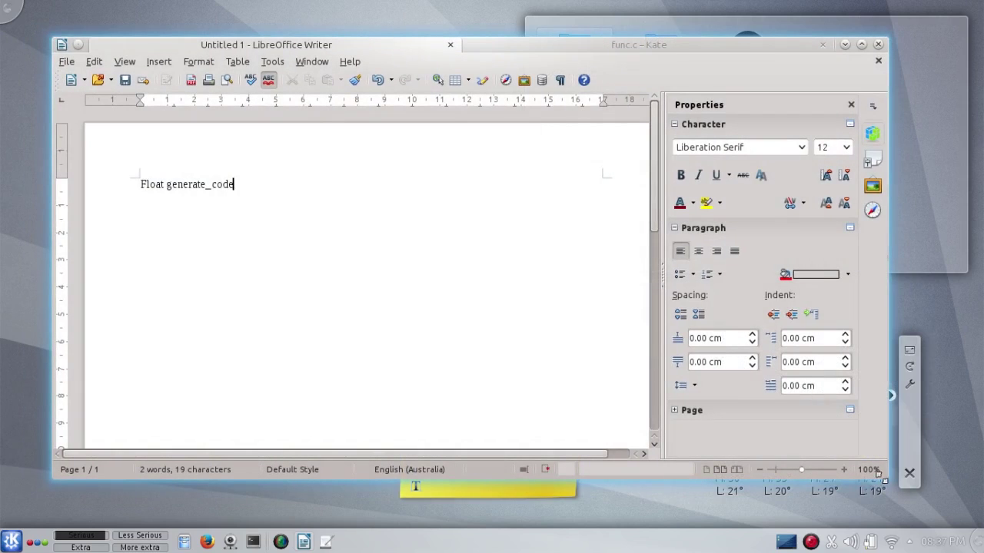
pyautogui.moveTo(884, 488); pyautogui.dragTo(807, 484)
pyautogui.click(558, 50)
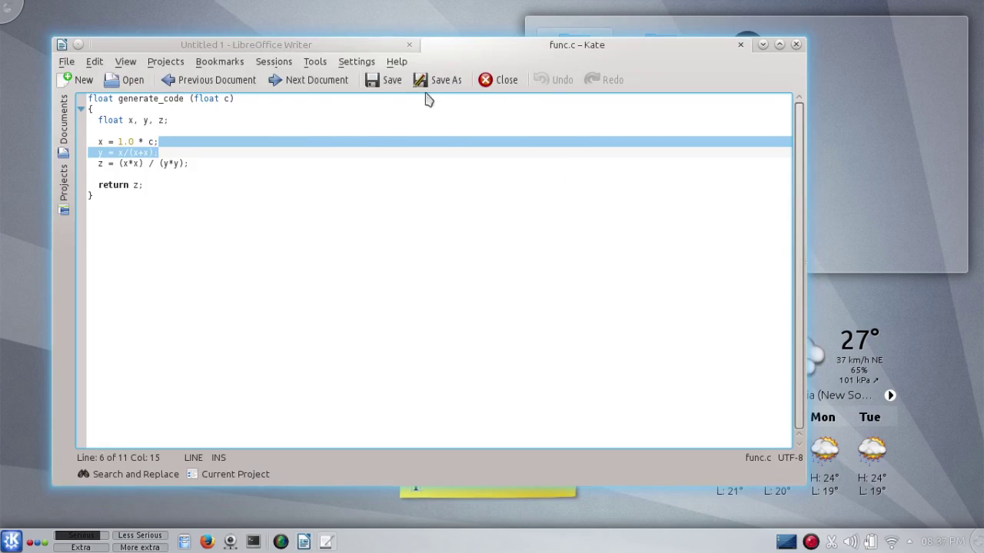
pyautogui.click(379, 51)
pyautogui.click(453, 50)
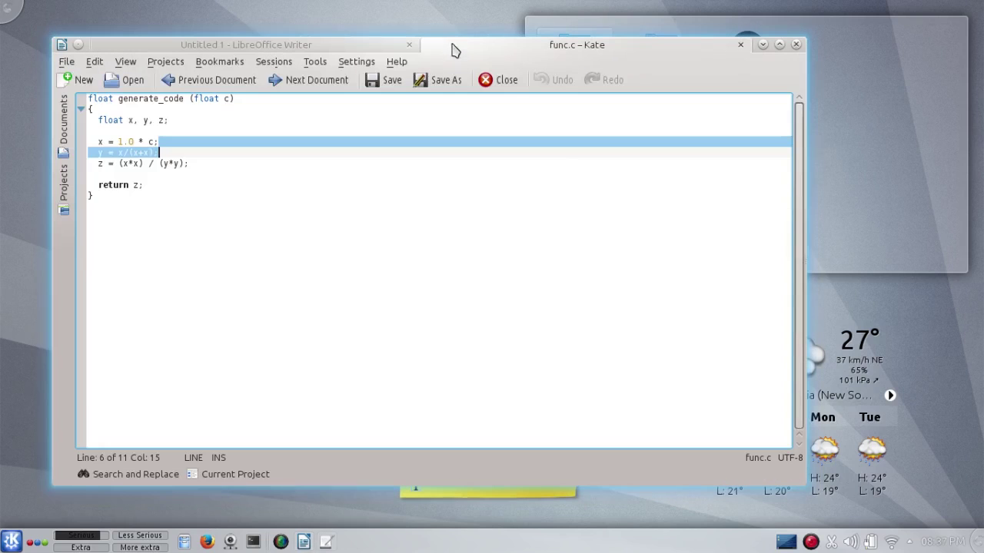
pyautogui.click(399, 48)
pyautogui.click(430, 47)
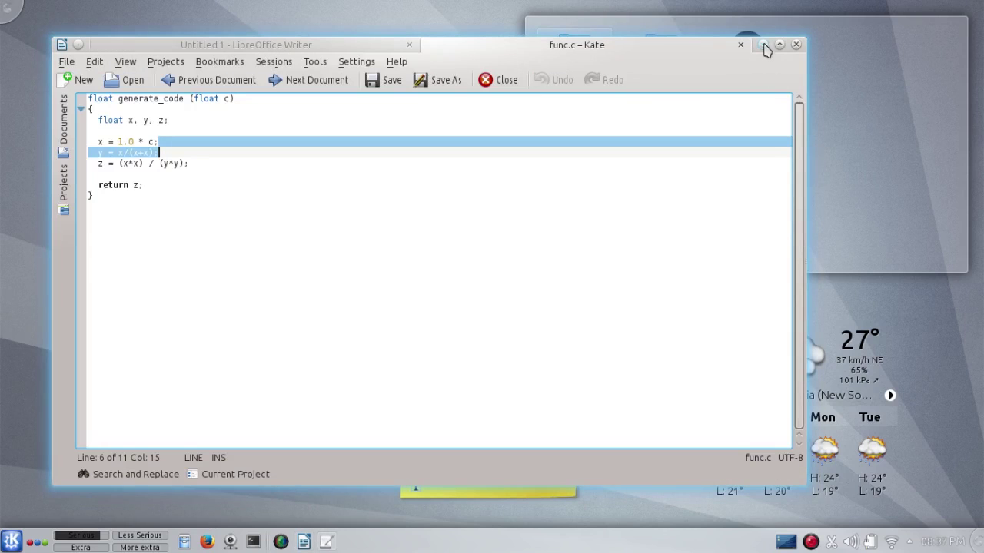
pyautogui.click(373, 52)
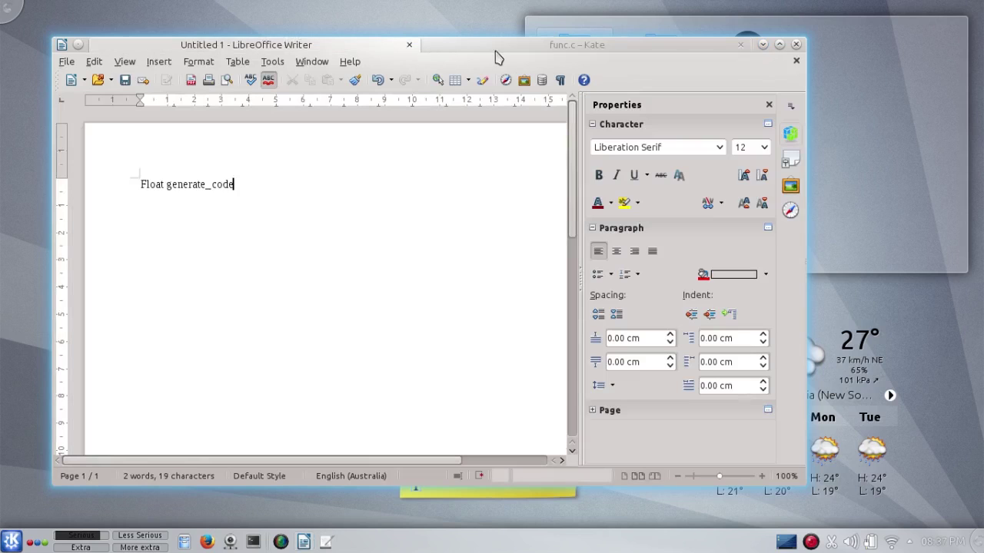
pyautogui.click(498, 52)
pyautogui.click(389, 46)
pyautogui.click(437, 48)
# Open the group's window menu from the Kate tab, showing Switch to Tab, Untab and Close Entire Group
pyautogui.rightClick(588, 52)
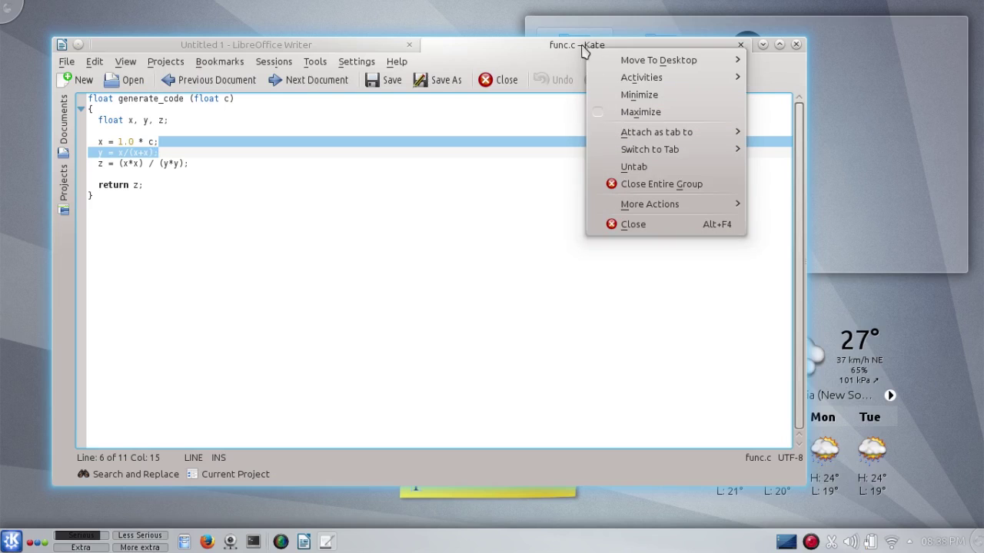